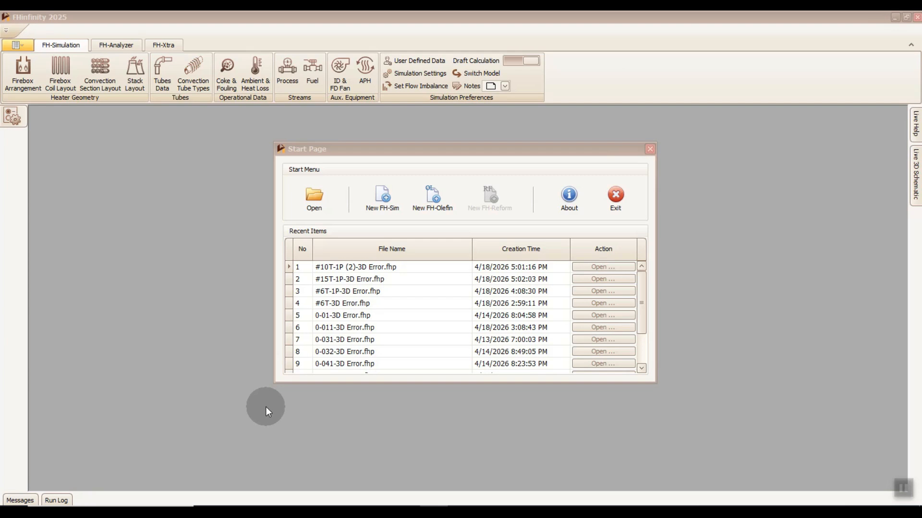
# Open the case file Demo Case #109T.fhp and show the simulation panel.
pyautogui.click(320, 206)
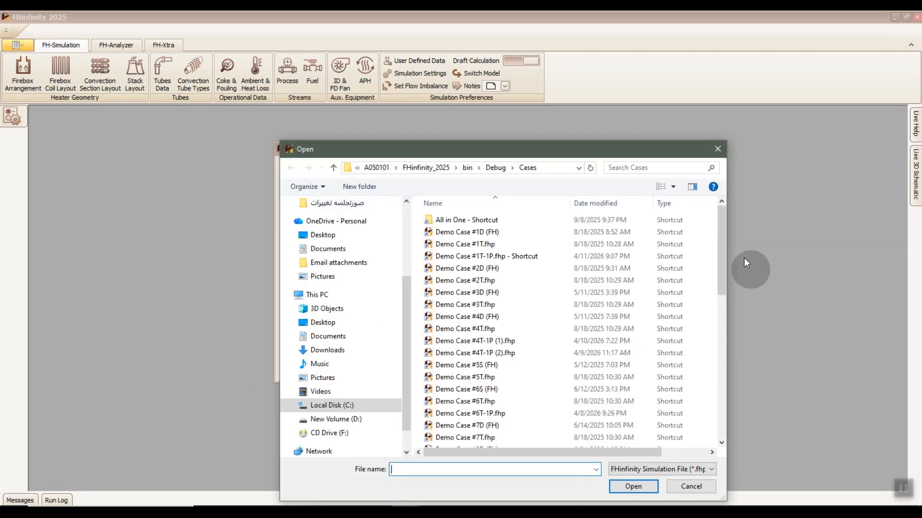
pyautogui.moveTo(725, 247); pyautogui.dragTo(720, 408)
pyautogui.doubleClick(529, 417)
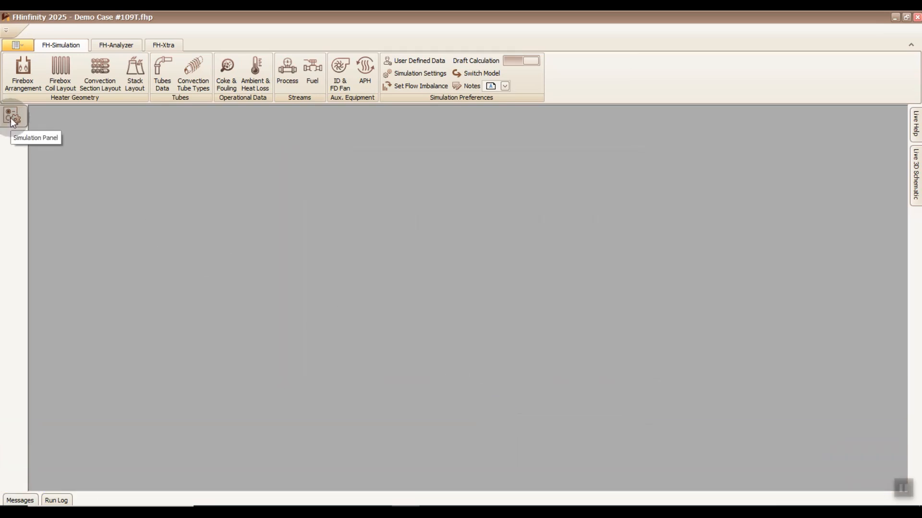
pyautogui.click(12, 117)
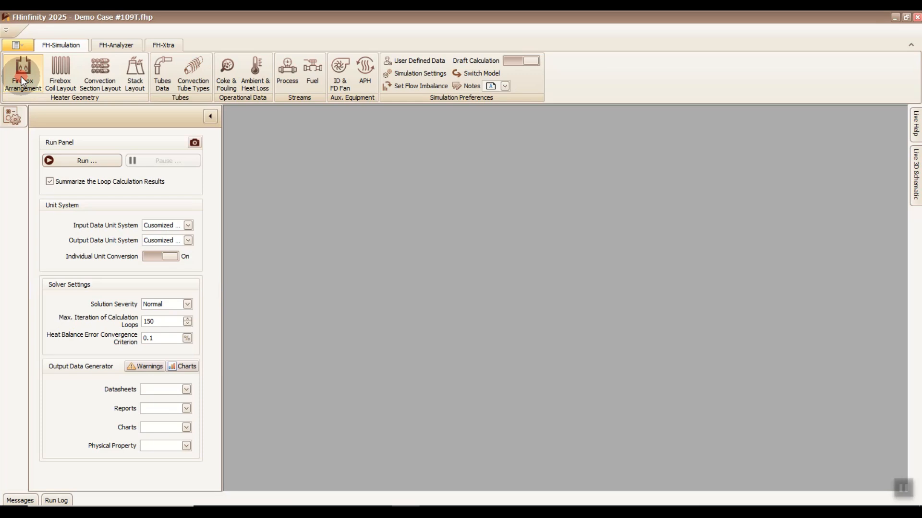
# Bring up the Firebox Arrangement data and keep the Live Help pane open beside it.
pyautogui.click(21, 76)
pyautogui.click(913, 185)
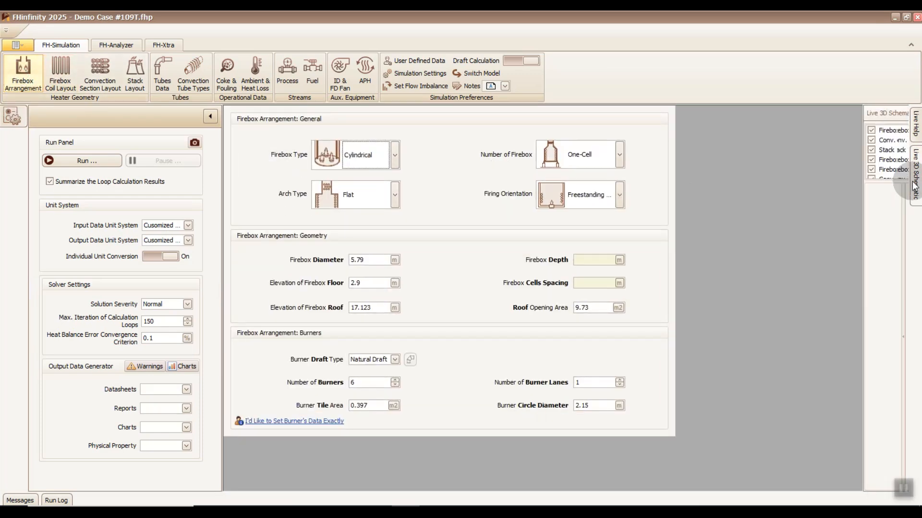
pyautogui.click(916, 124)
pyautogui.click(892, 111)
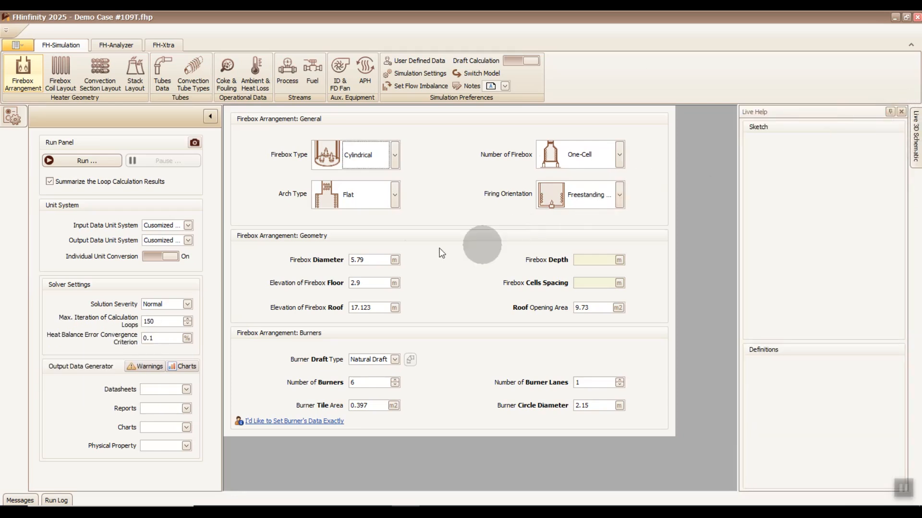
# Review the firebox diameter, number of burner lanes and burner circle diameter with their Live Help descriptions.
pyautogui.click(381, 263)
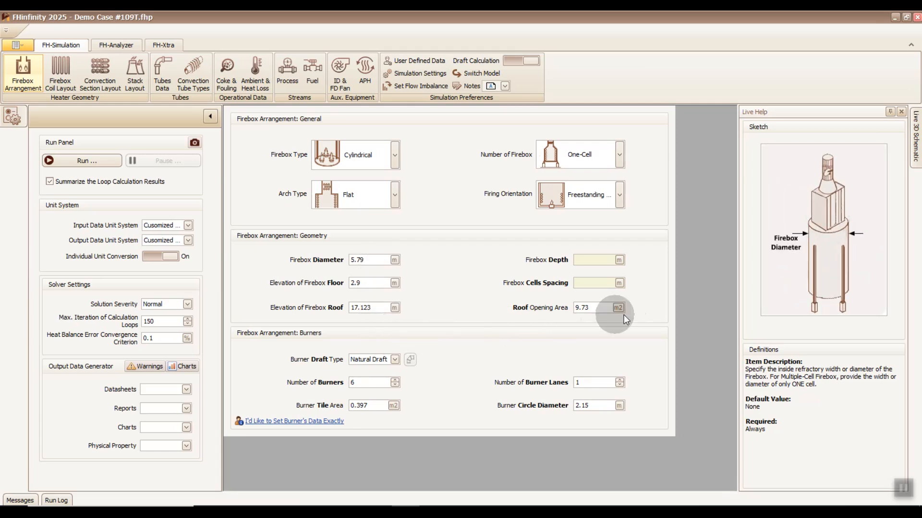
pyautogui.click(587, 379)
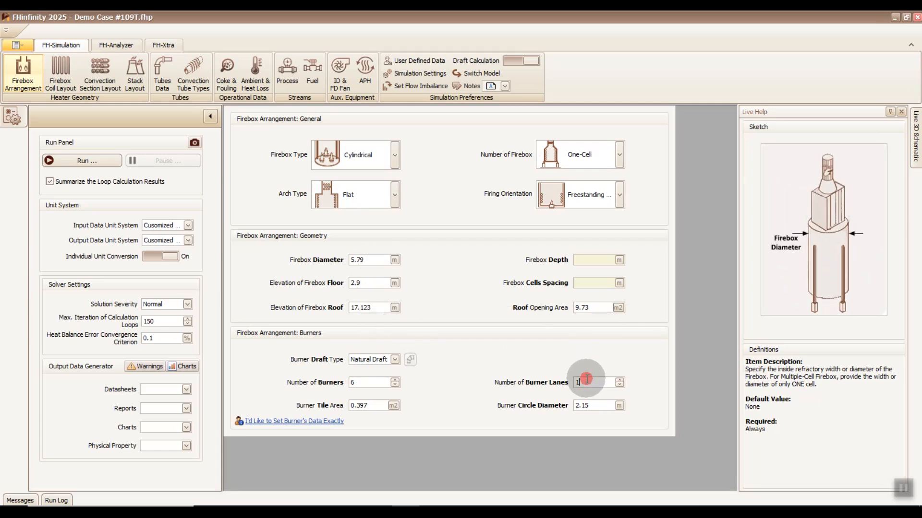
pyautogui.click(593, 403)
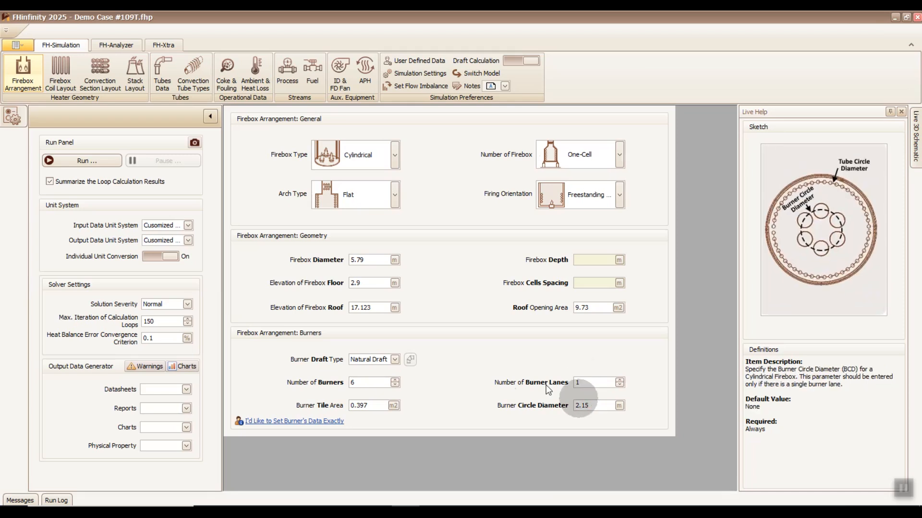
# Review the firebox coil layout, including its tube circle diameter, and the convection section's geometry and tube banks.
pyautogui.click(68, 78)
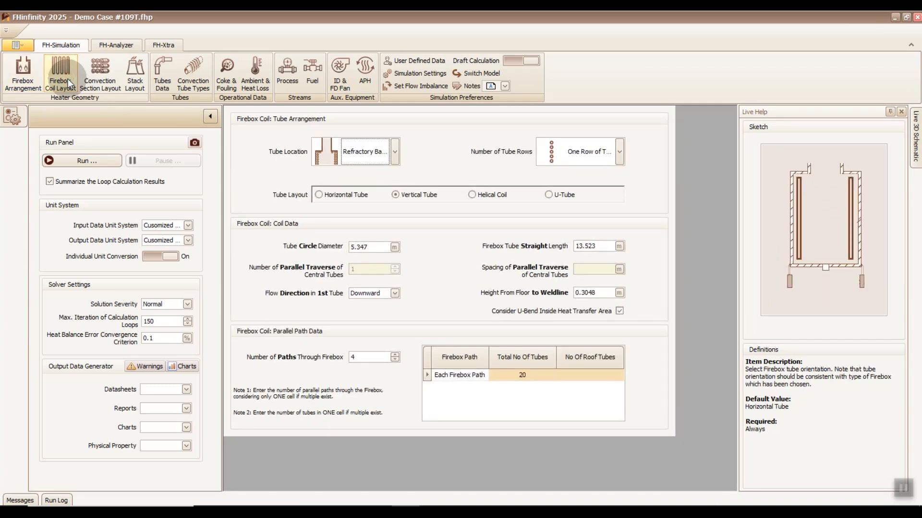
pyautogui.click(373, 246)
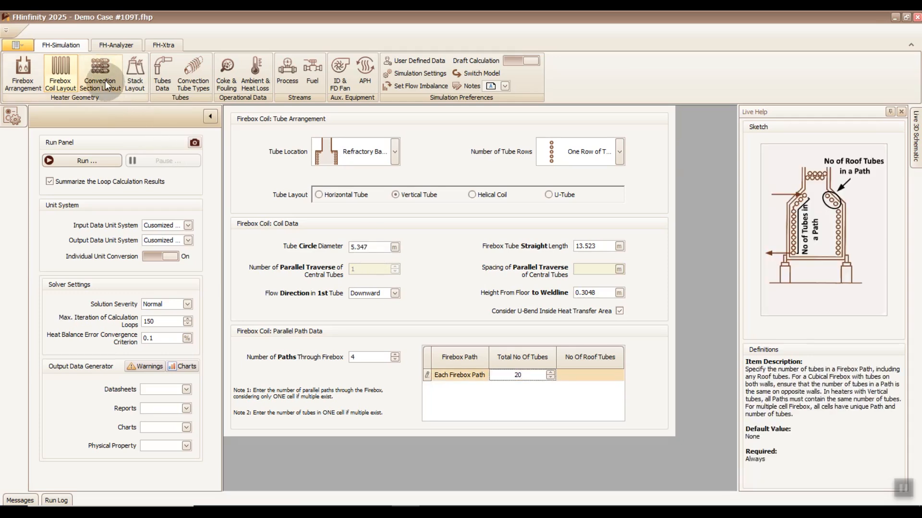
pyautogui.click(105, 79)
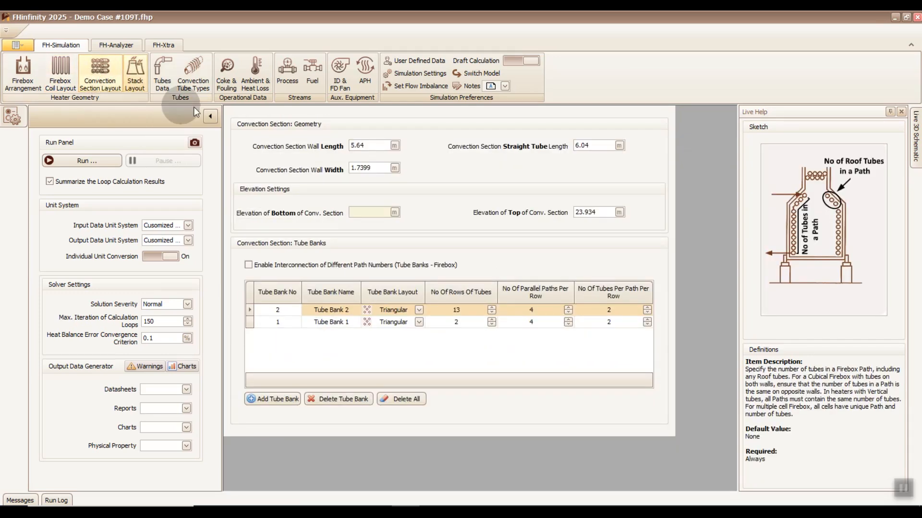
pyautogui.click(372, 145)
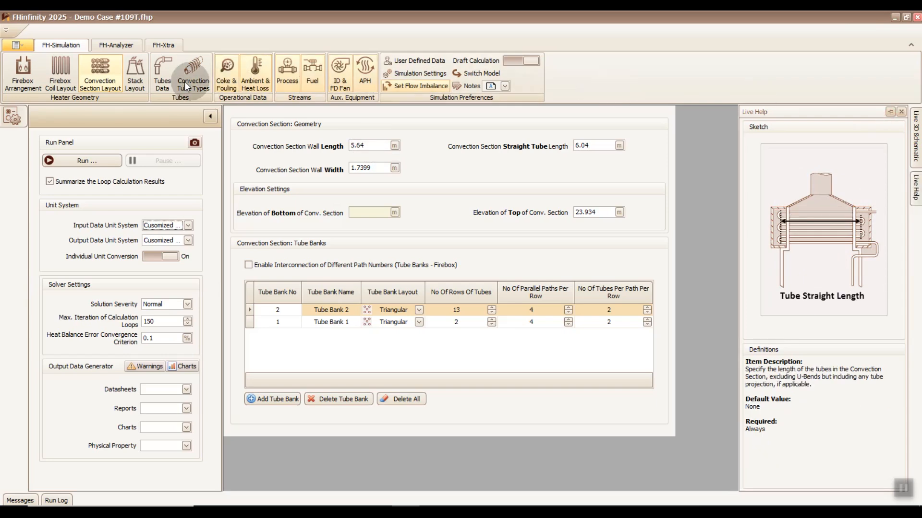
# In the stack layout, change the unit of the ambient temperature for draft calculation to F.
pyautogui.click(138, 81)
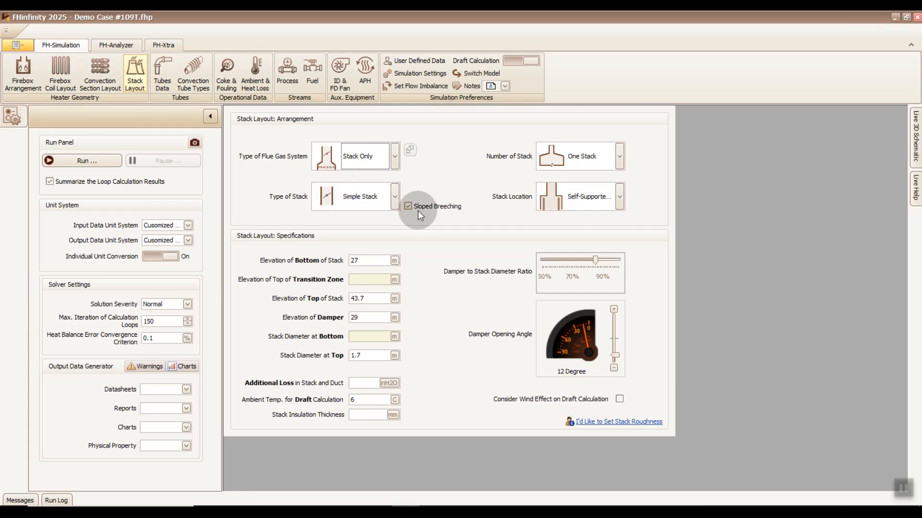
pyautogui.click(394, 400)
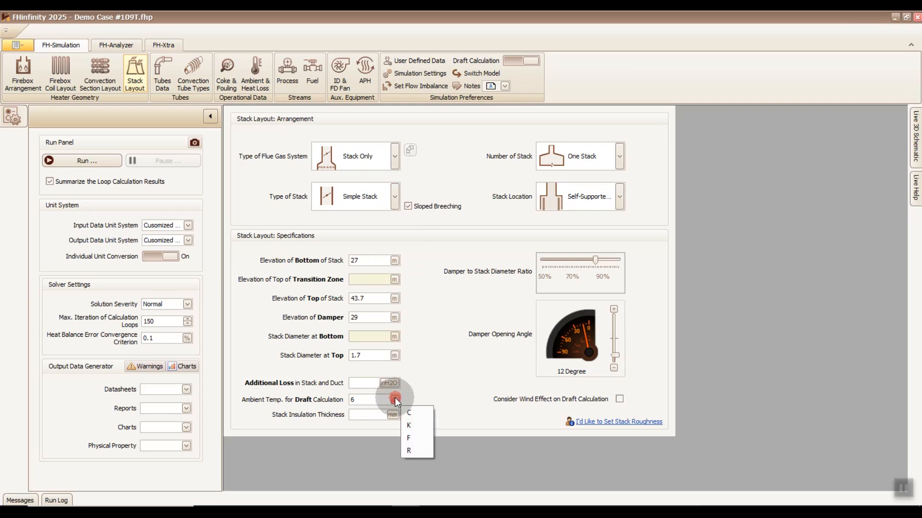
pyautogui.click(411, 438)
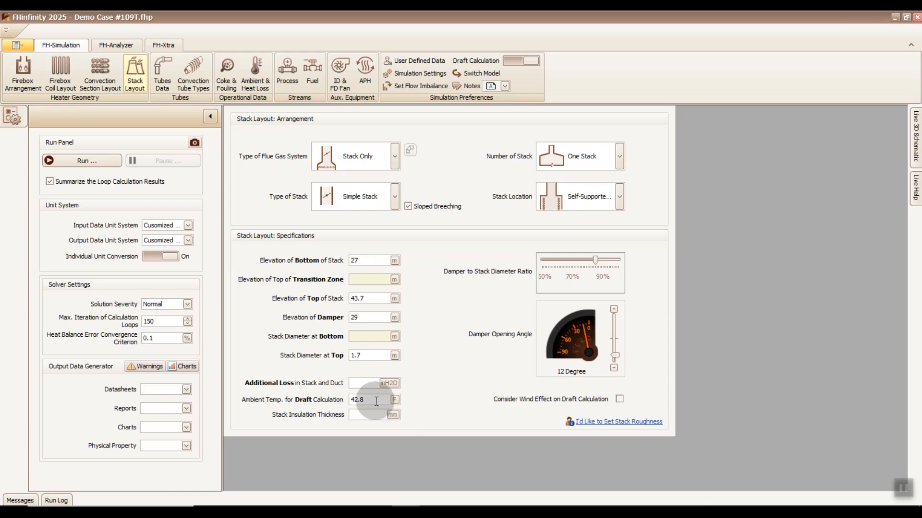
# Switch the dimension unit of the tubes data tables to inch.
pyautogui.click(163, 77)
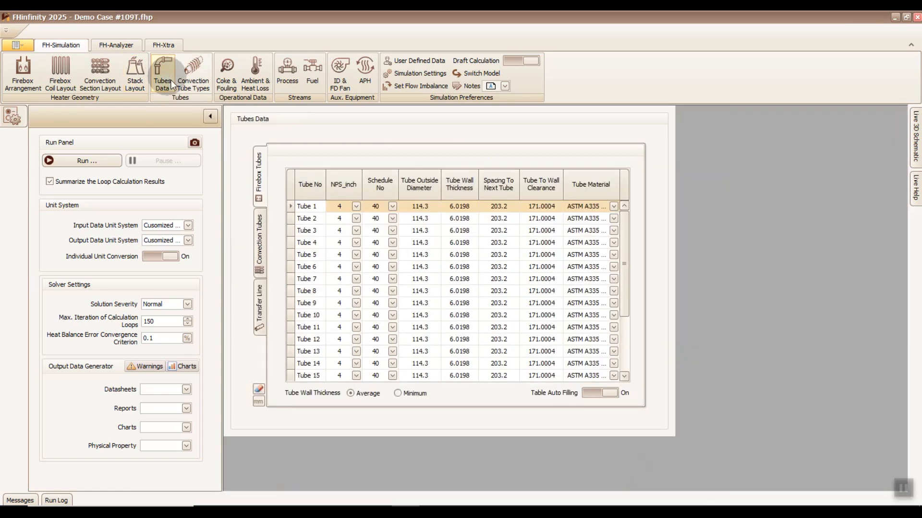
pyautogui.click(259, 402)
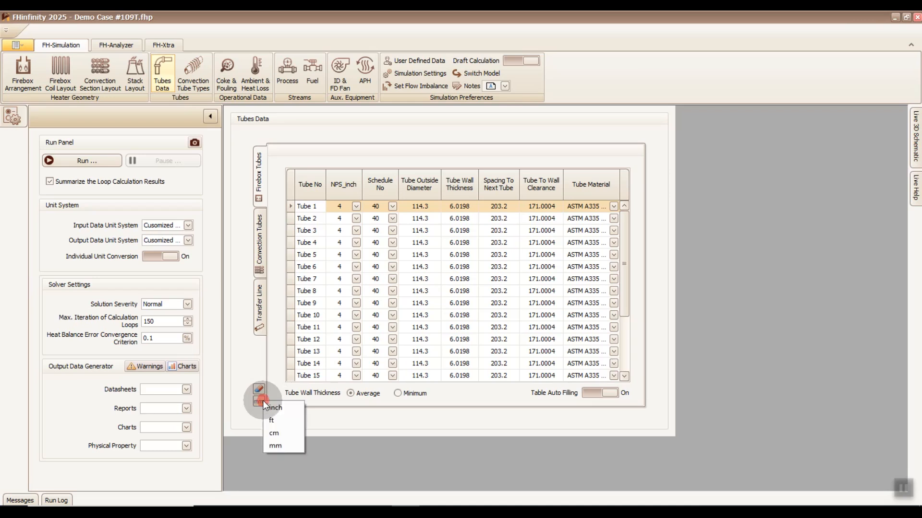
pyautogui.click(278, 411)
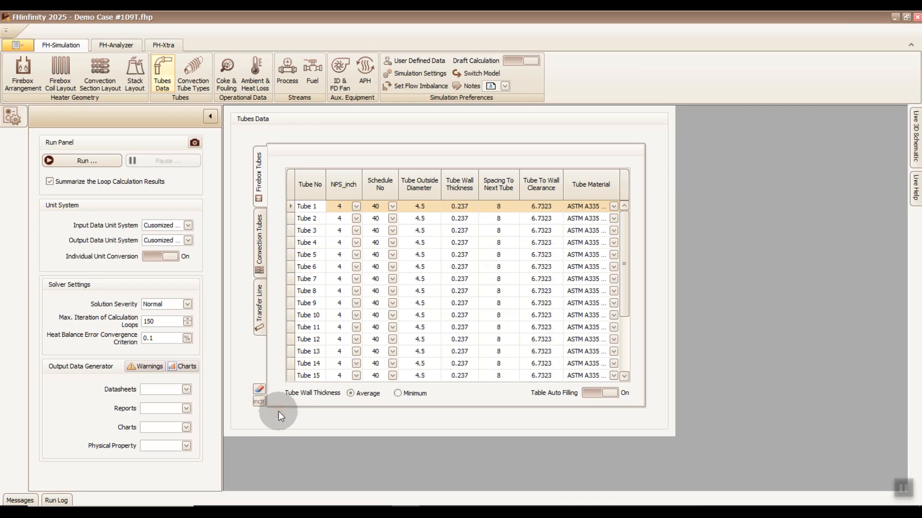
# Review the convection tubes' dimensions and the bare, fin or stud specification of all convection rows.
pyautogui.click(262, 249)
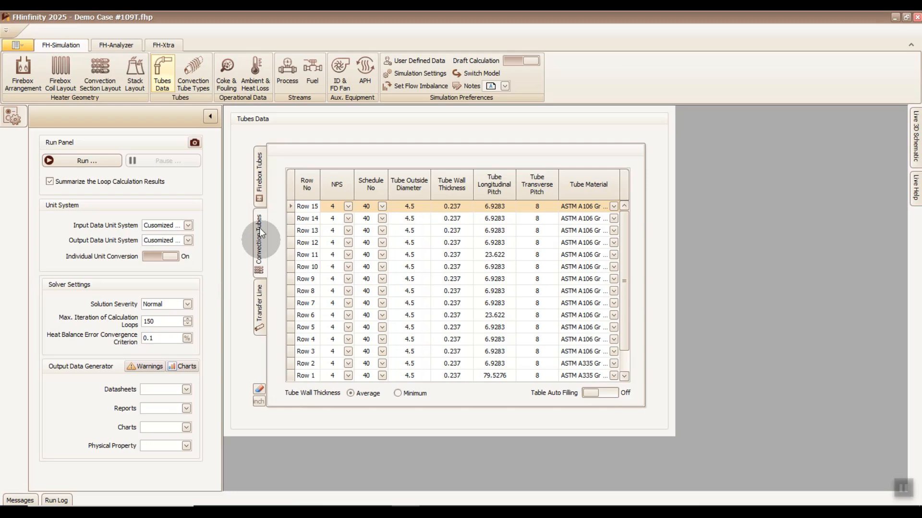
pyautogui.click(205, 79)
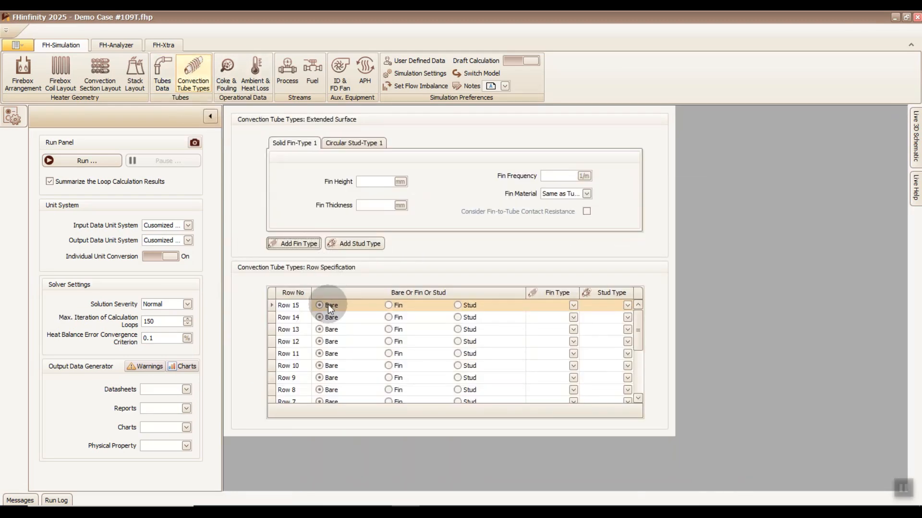
pyautogui.moveTo(638, 333); pyautogui.dragTo(635, 387)
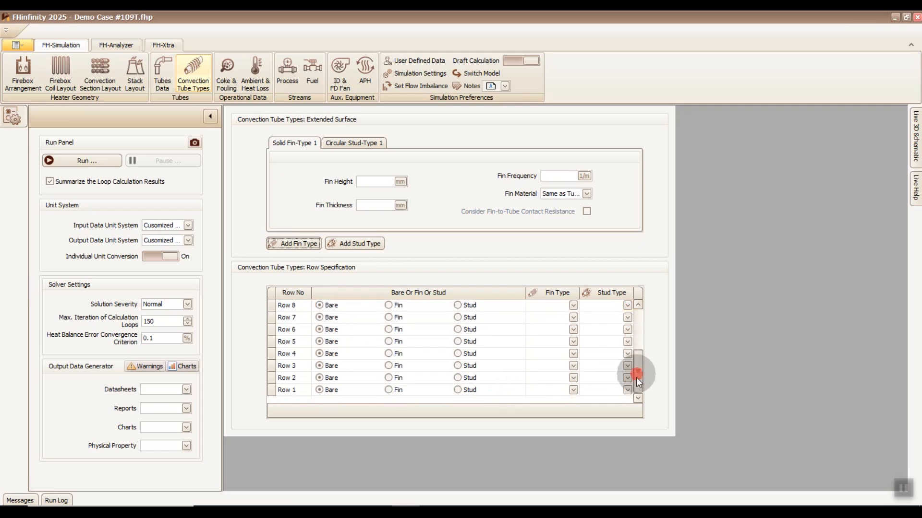
# Review the firebox and convection section fouling data, plus the ambient and heat loss data including firebox heat loss and excess air.
pyautogui.click(231, 82)
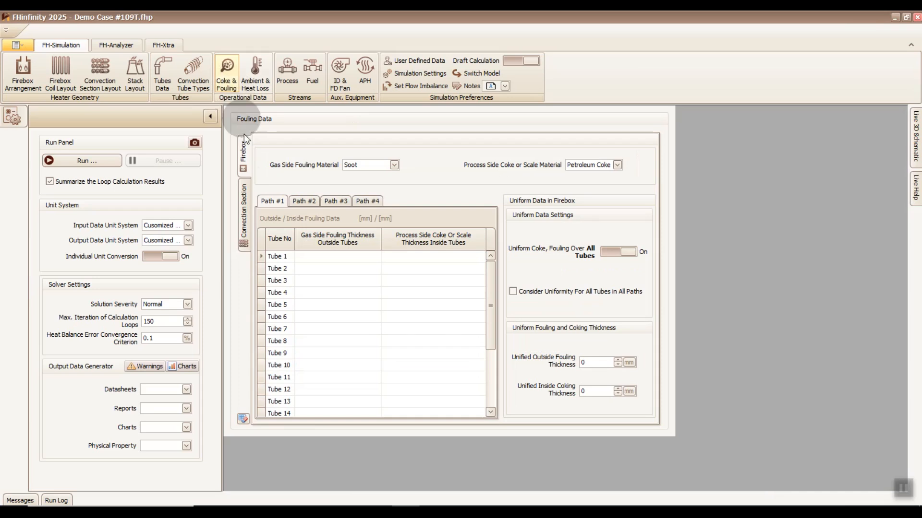
pyautogui.click(245, 201)
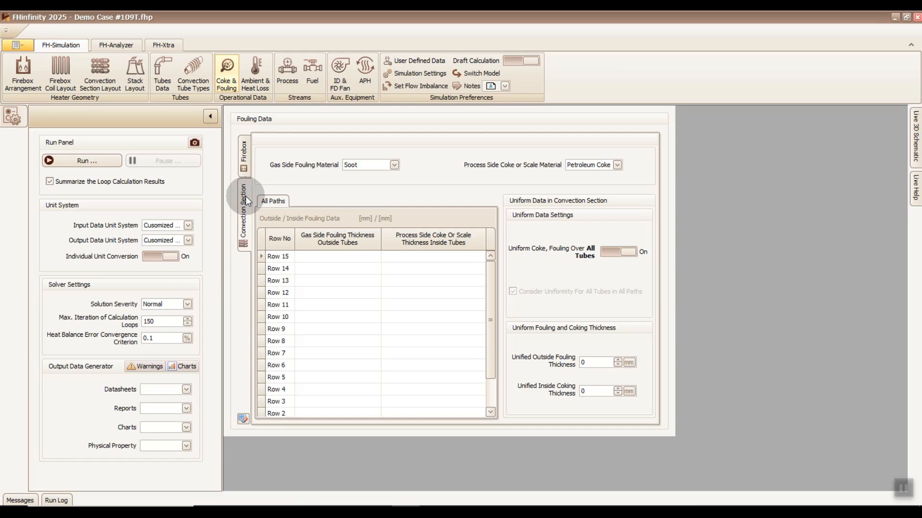
pyautogui.click(258, 83)
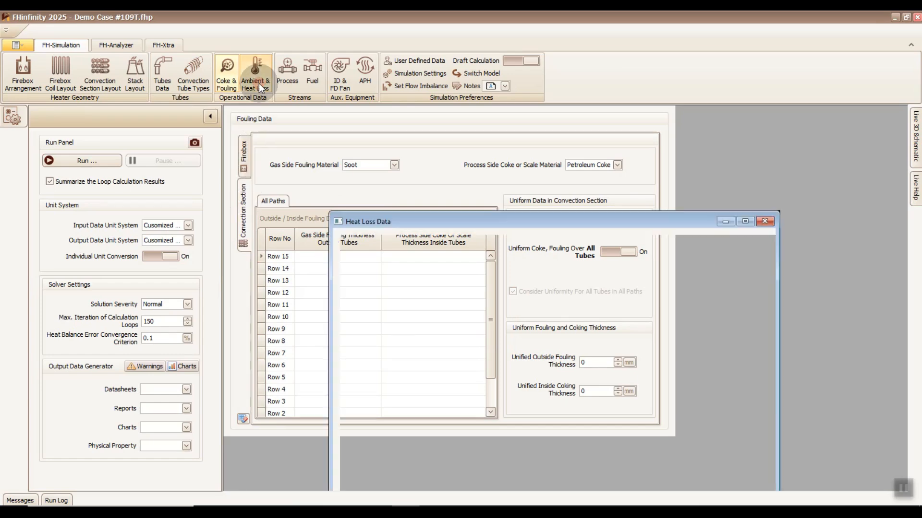
pyautogui.click(362, 189)
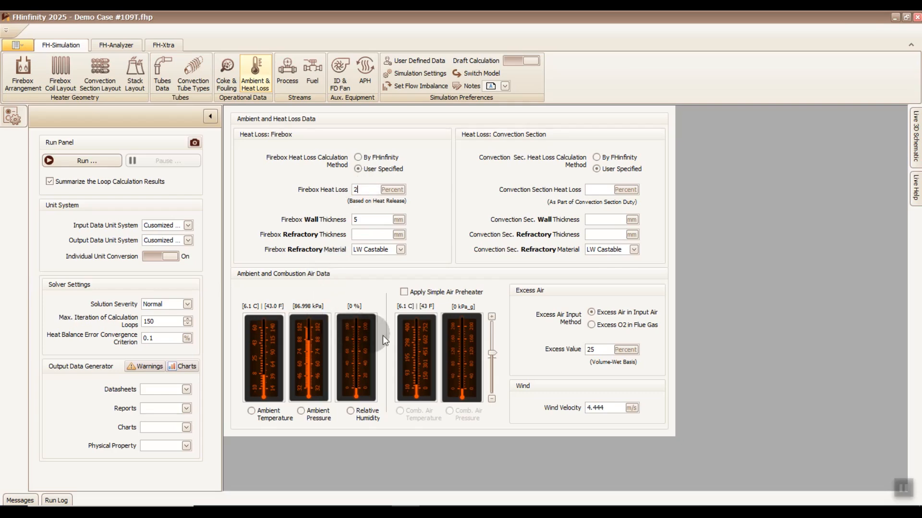
pyautogui.click(600, 352)
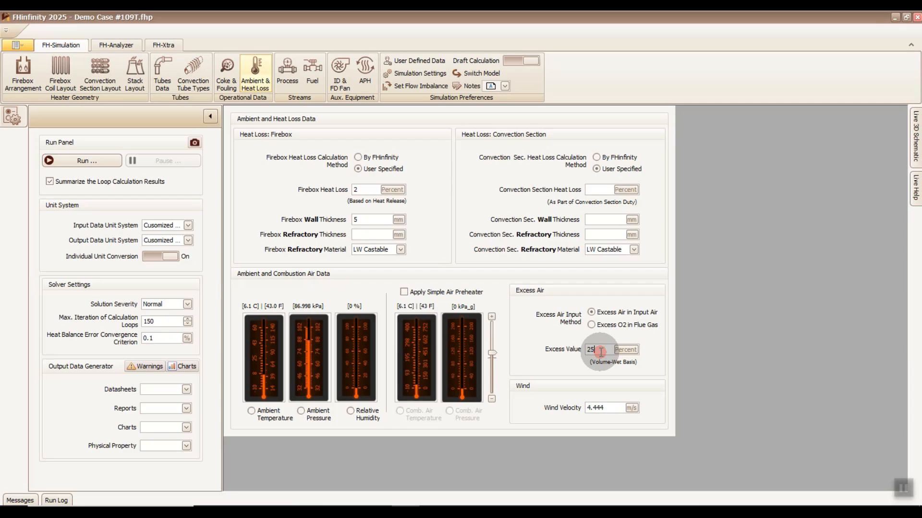
# Review the Preheated Feed process conditions, including mass flow rate and fouling factor, along with the flow routes.
pyautogui.click(291, 82)
pyautogui.click(309, 258)
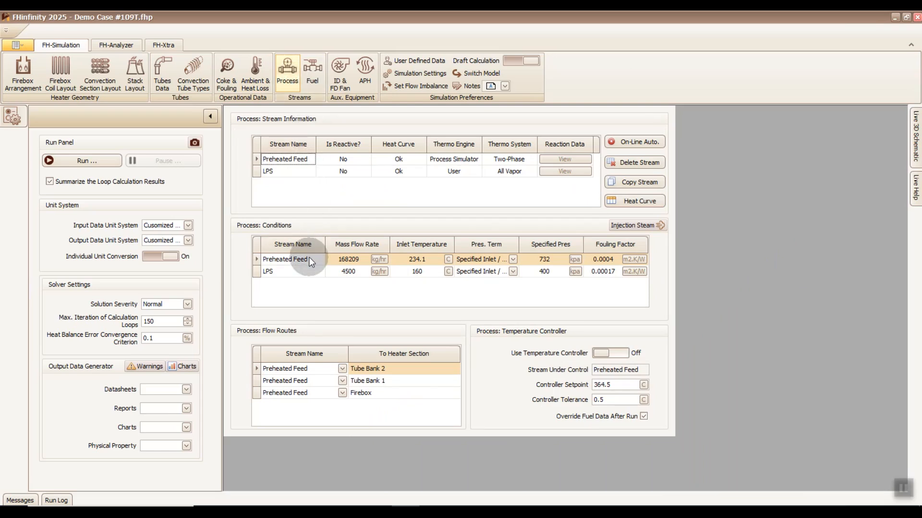
pyautogui.click(357, 259)
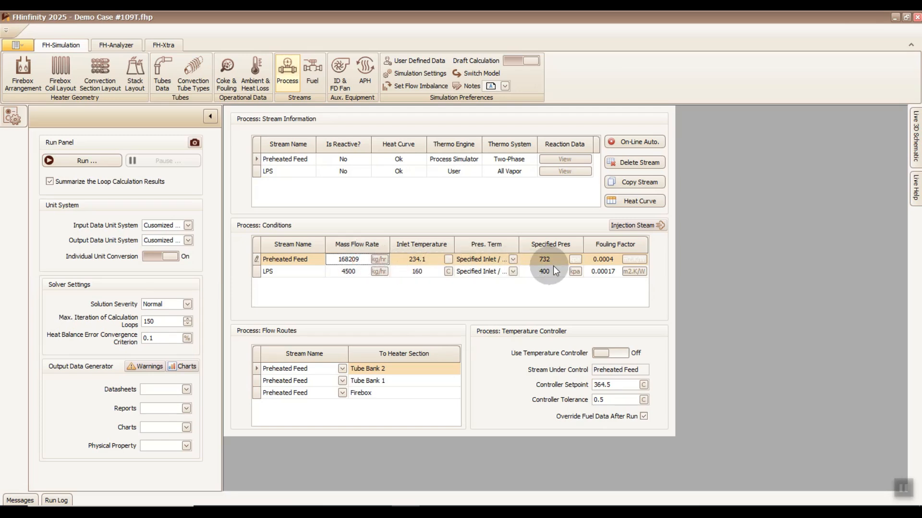
pyautogui.click(599, 260)
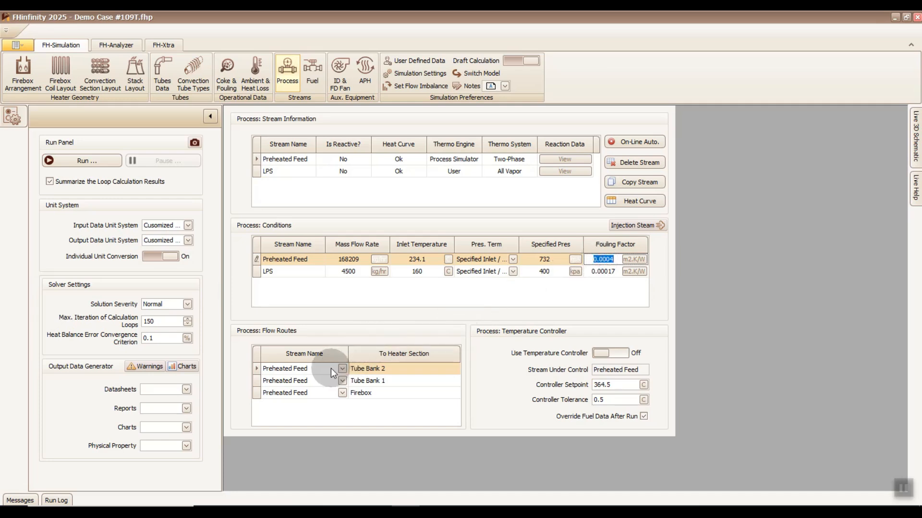
# Open the heat curve data of the process streams in a maximized window with the Property Diagram pane kept open.
pyautogui.click(624, 200)
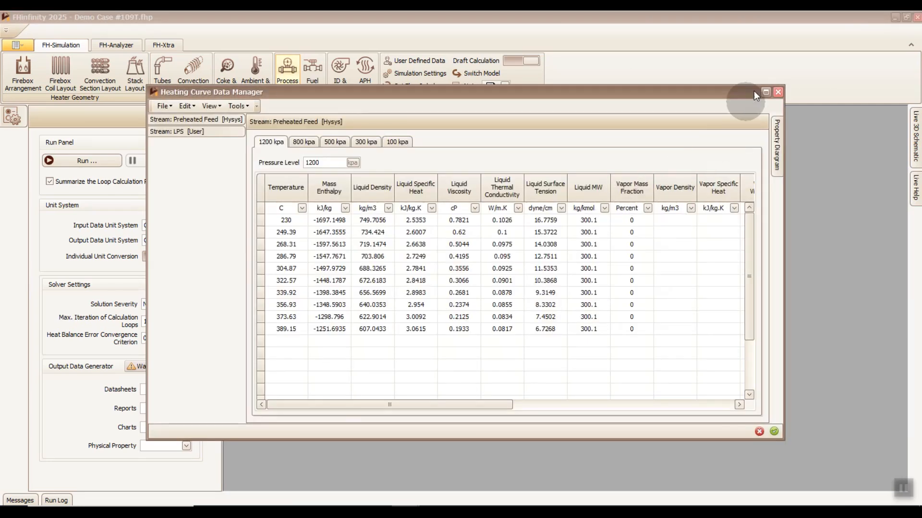
pyautogui.click(765, 91)
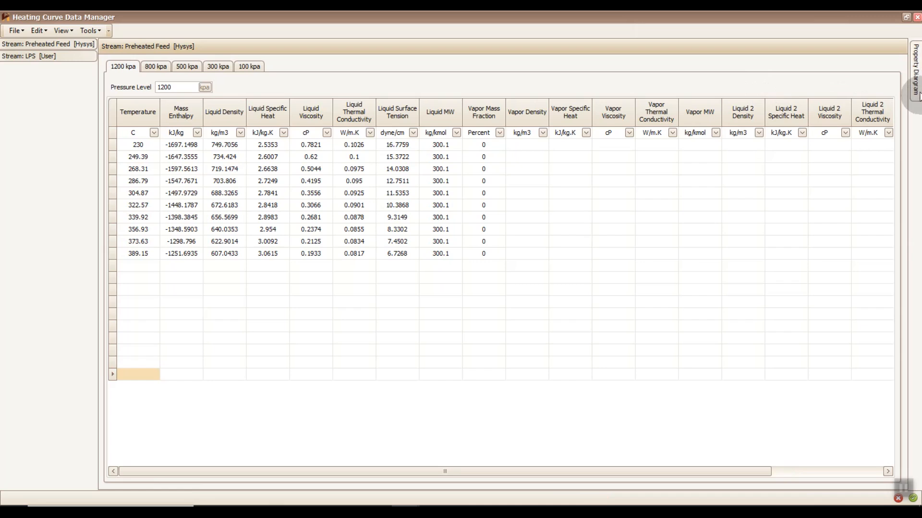
pyautogui.moveTo(915, 86)
pyautogui.click(901, 45)
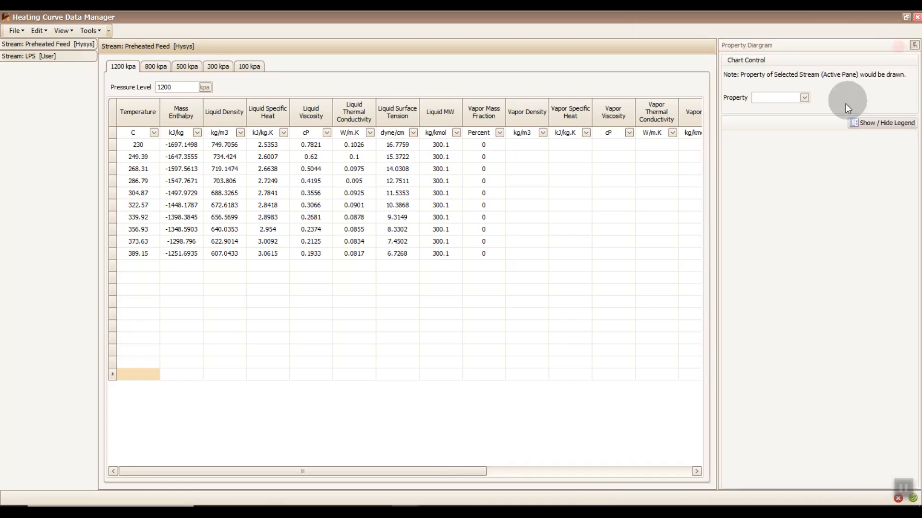
# Chart Mass Enthalpy and then Vapor Viscosity of the Preheated Feed stream in a widened property diagram.
pyautogui.click(804, 97)
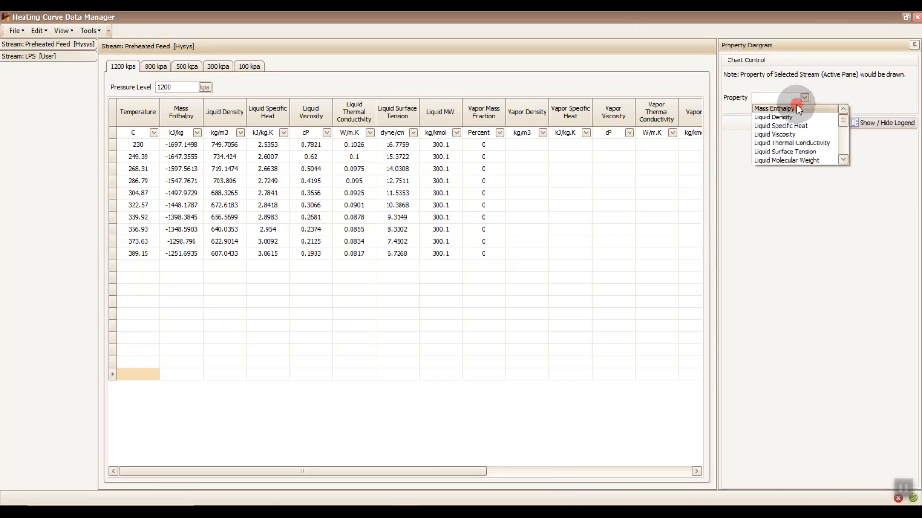
pyautogui.press('Escape')
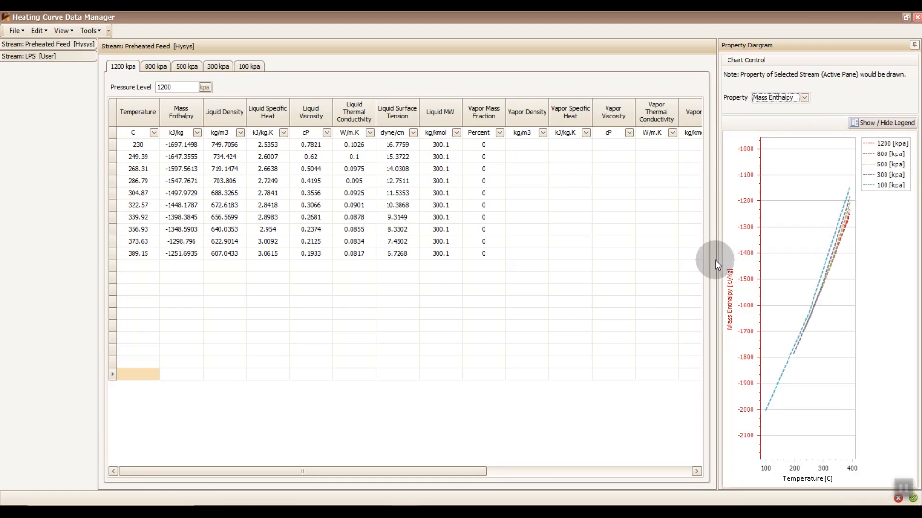
pyautogui.moveTo(716, 260); pyautogui.dragTo(606, 259)
pyautogui.click(692, 97)
pyautogui.click(685, 118)
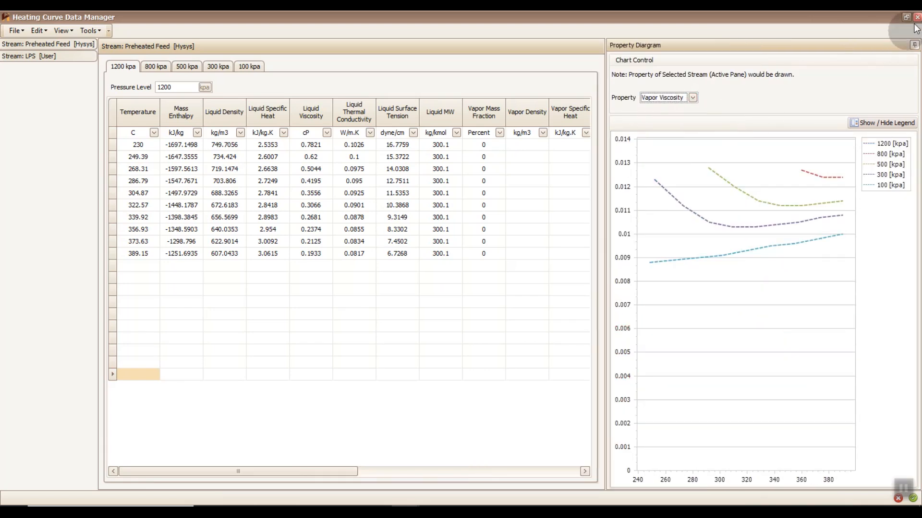
# Close the heating curve data and review the fuel data, including the fuel type options and total fuel mass flow rate.
pyautogui.click(917, 17)
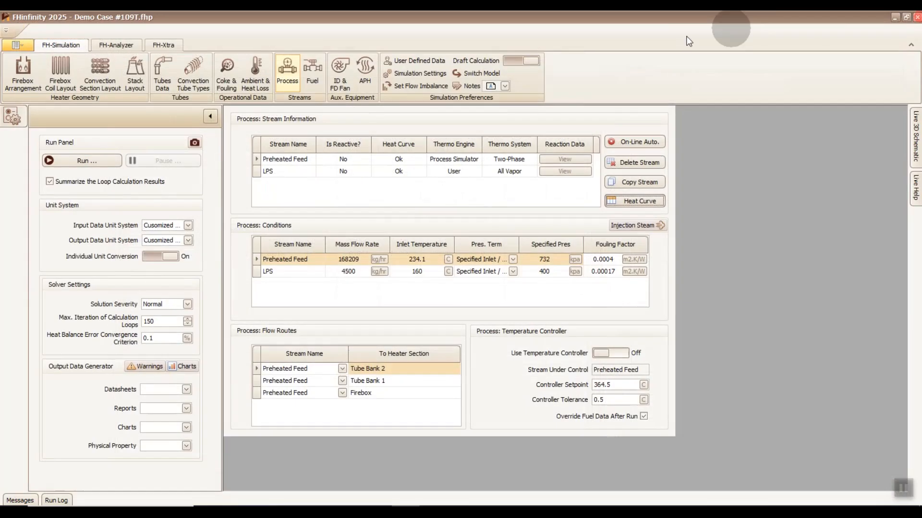
pyautogui.click(313, 81)
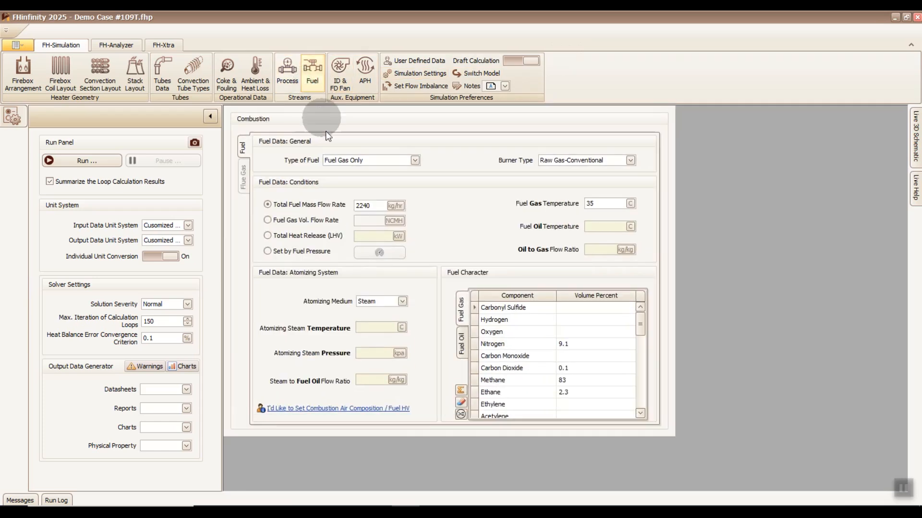
pyautogui.click(377, 160)
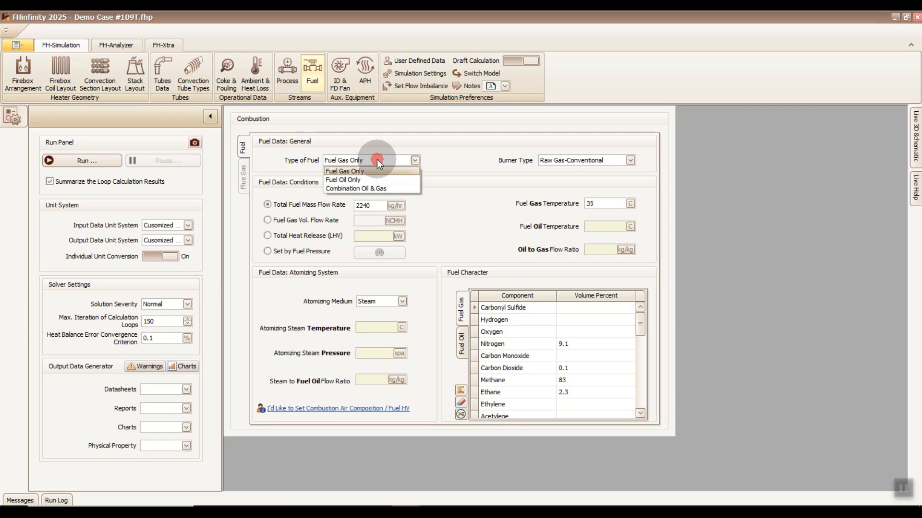
pyautogui.click(377, 159)
pyautogui.click(374, 206)
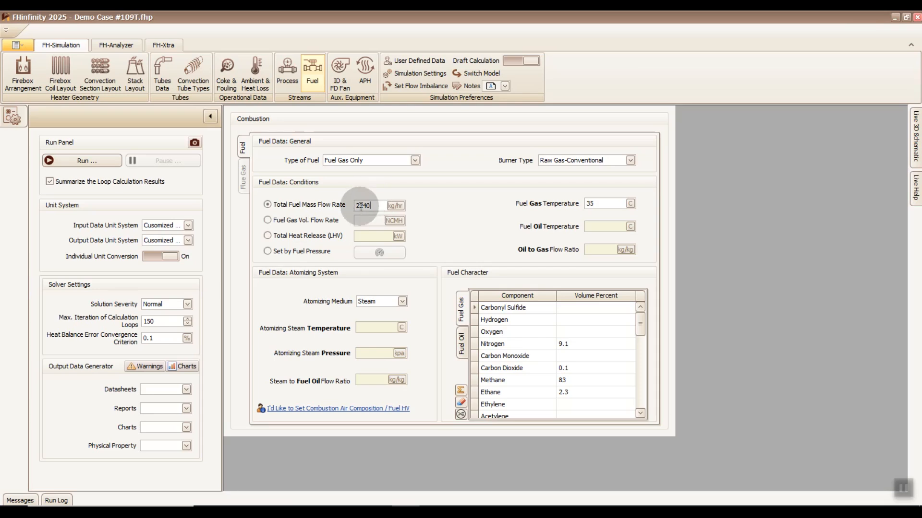
# Display the live 3D schematic of the heater, then run the simulation and dismiss the run-time messages.
pyautogui.click(915, 141)
pyautogui.click(879, 114)
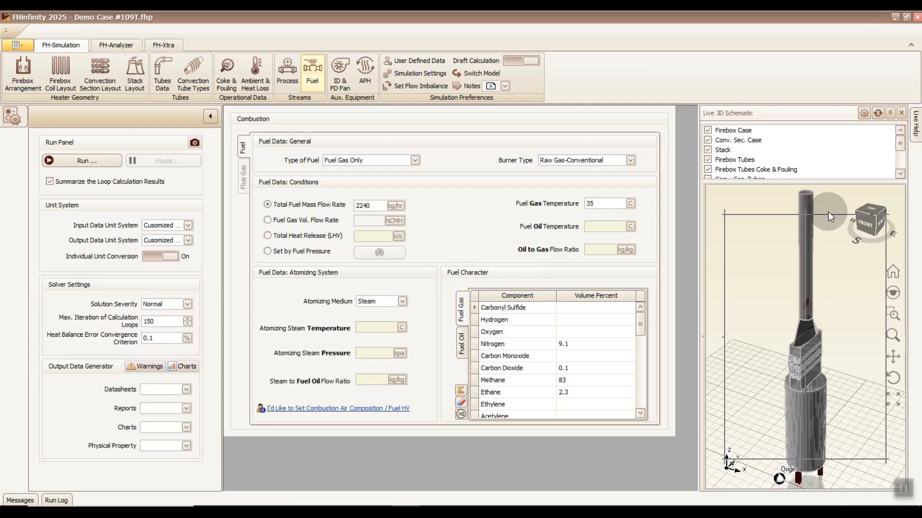
pyautogui.click(100, 166)
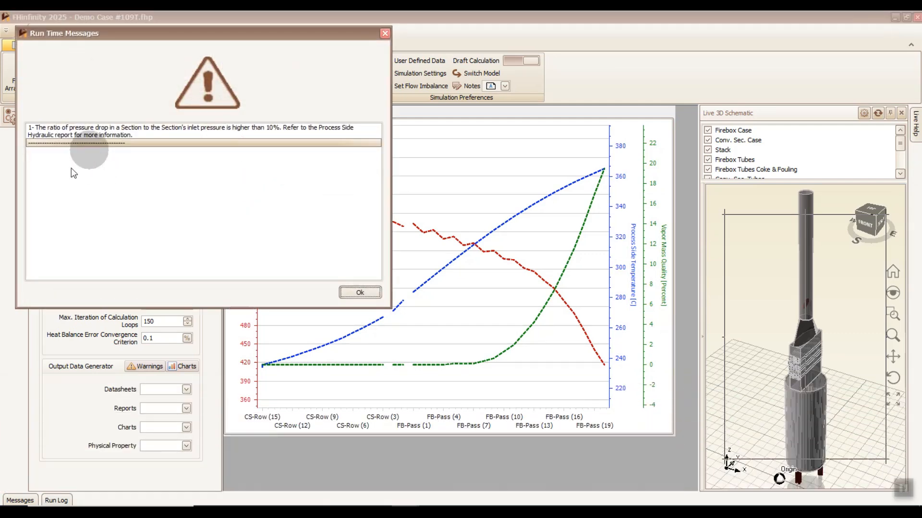
pyautogui.click(363, 291)
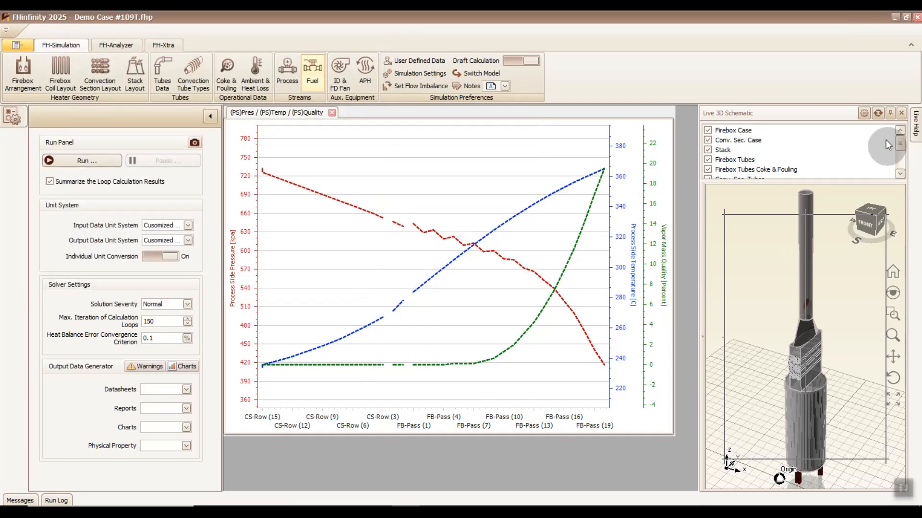
# Rebuild the live 3D schematic with the simulation results and hide the firebox case, convection section case and stack.
pyautogui.click(878, 114)
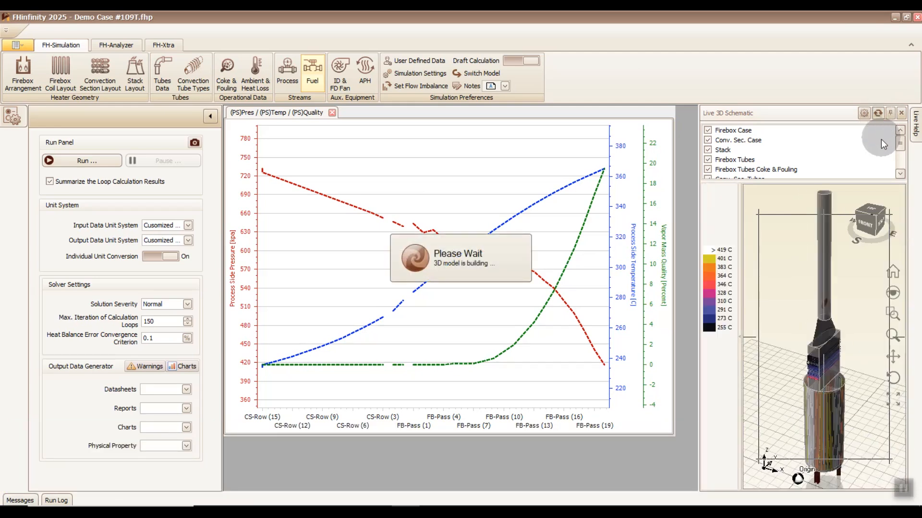
pyautogui.click(883, 224)
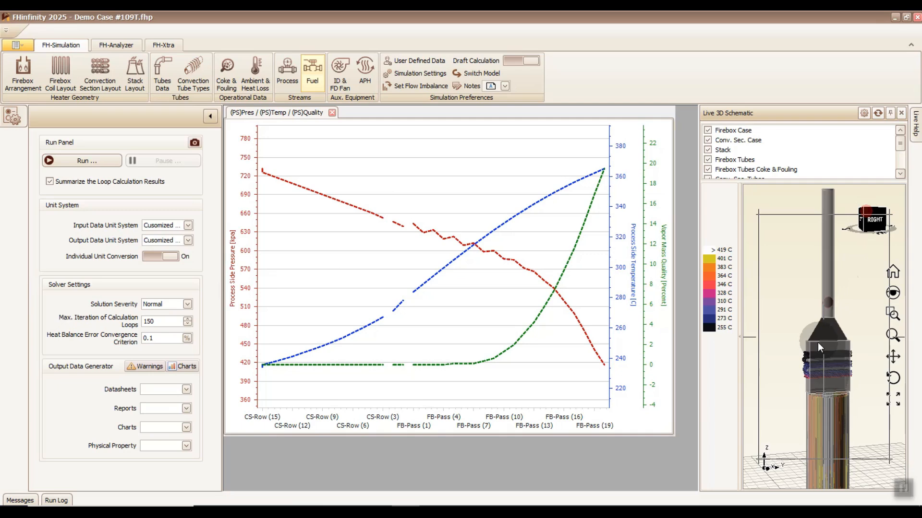
pyautogui.scroll(3, 806, 366)
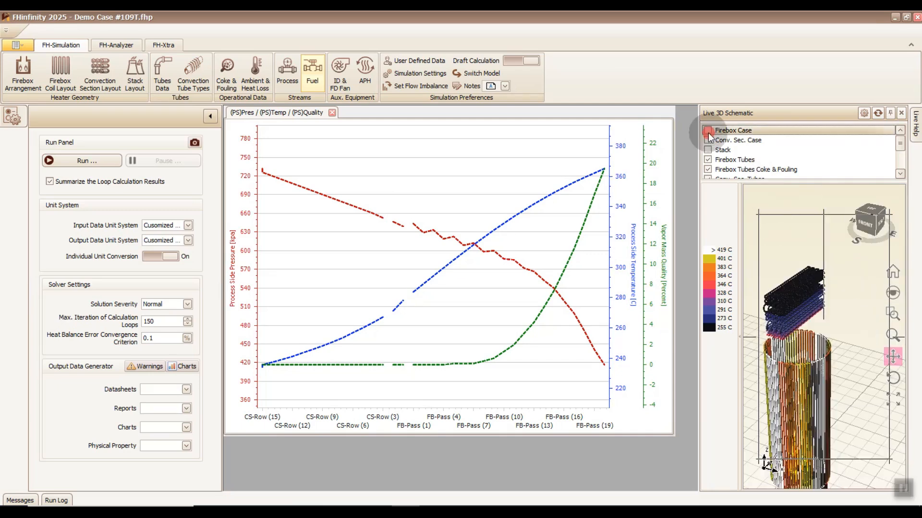
# Hide the convection section tubes in the 3D schematic and inspect the firebox tubes from above and from the side.
pyautogui.click(871, 209)
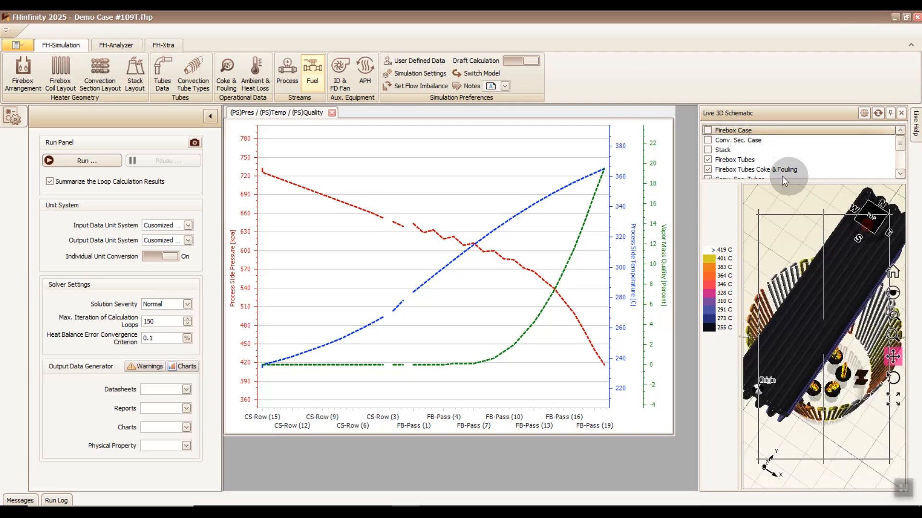
pyautogui.scroll(-1, 730, 163)
pyautogui.click(708, 149)
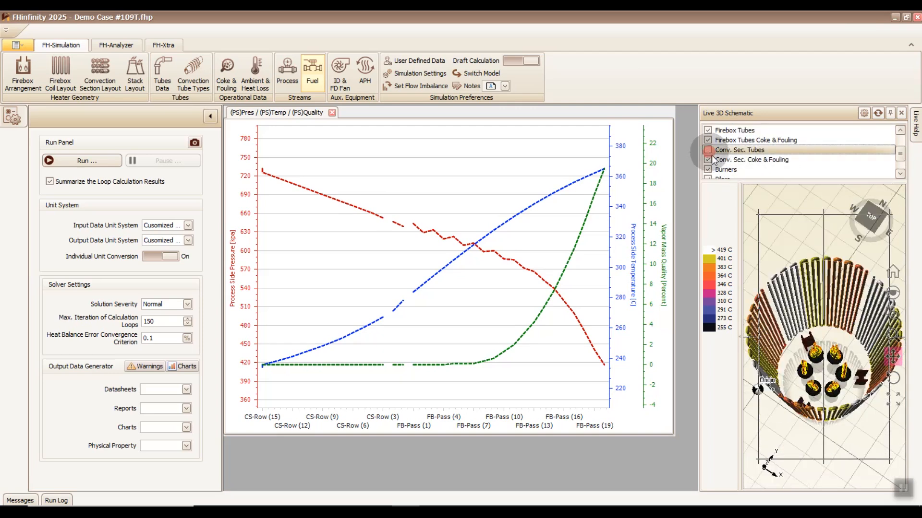
pyautogui.click(893, 377)
pyautogui.moveTo(859, 370); pyautogui.dragTo(856, 341)
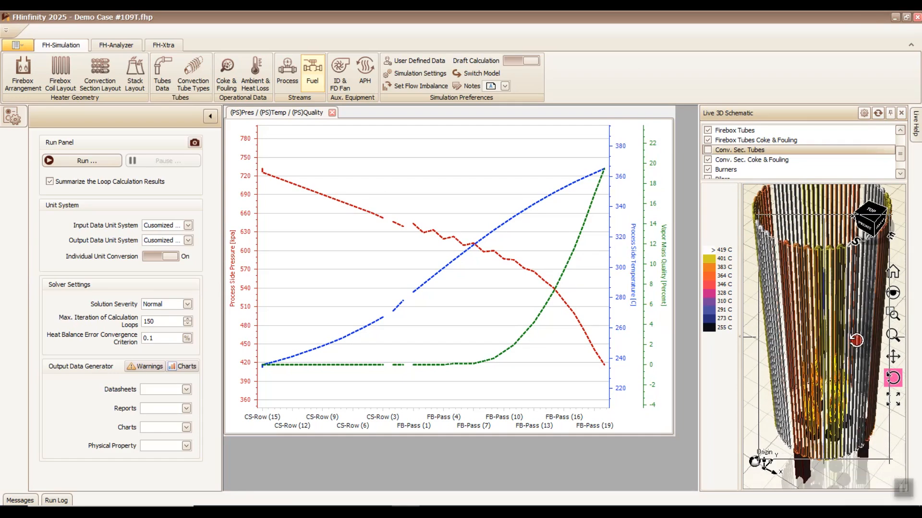
# Generate the Heater Datasheet (API-560) and review its process design and inlet conditions.
pyautogui.click(188, 390)
pyautogui.click(190, 407)
pyautogui.click(217, 468)
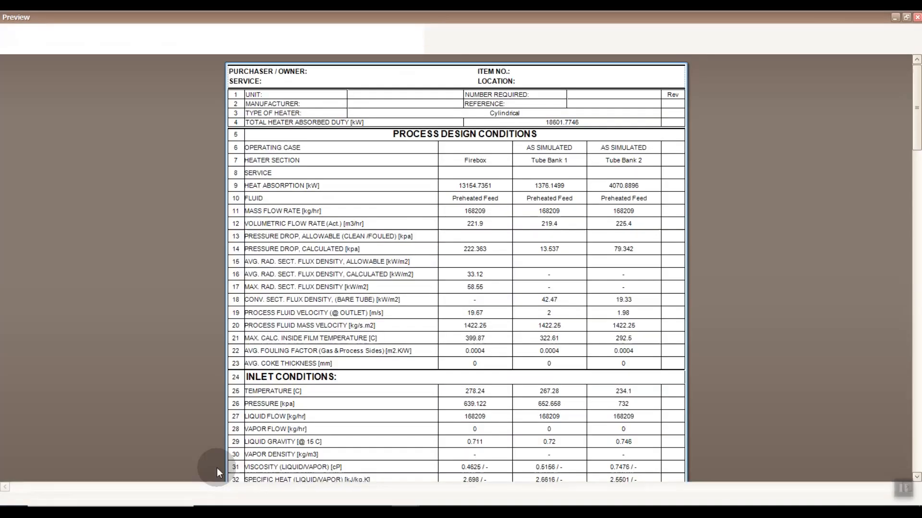
pyautogui.moveTo(916, 106); pyautogui.dragTo(917, 232)
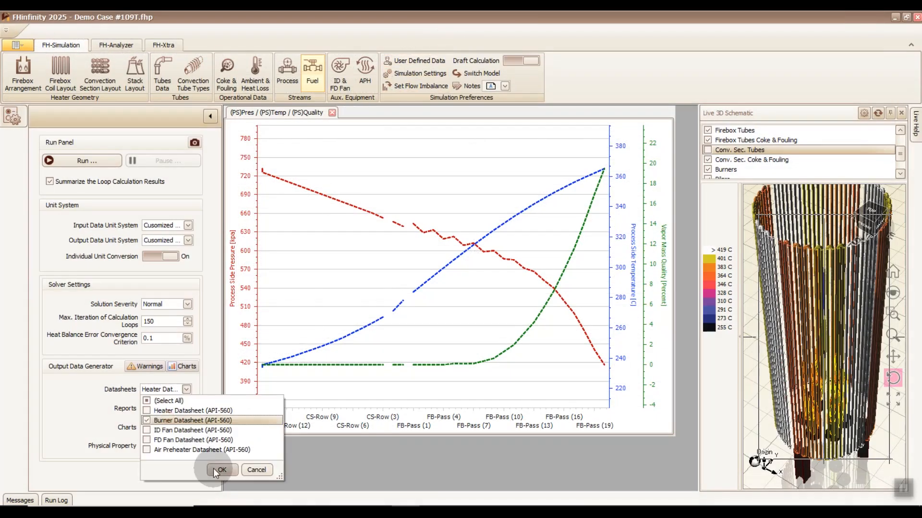
# Generate the Burner Datasheet (API-560) instead of the heater one, review its pages and close the preview.
pyautogui.click(219, 469)
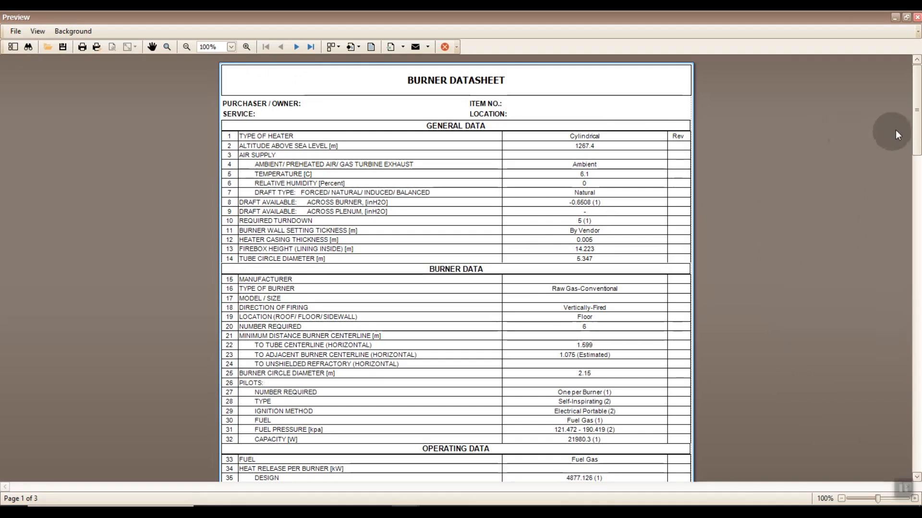
pyautogui.moveTo(917, 141); pyautogui.dragTo(917, 263)
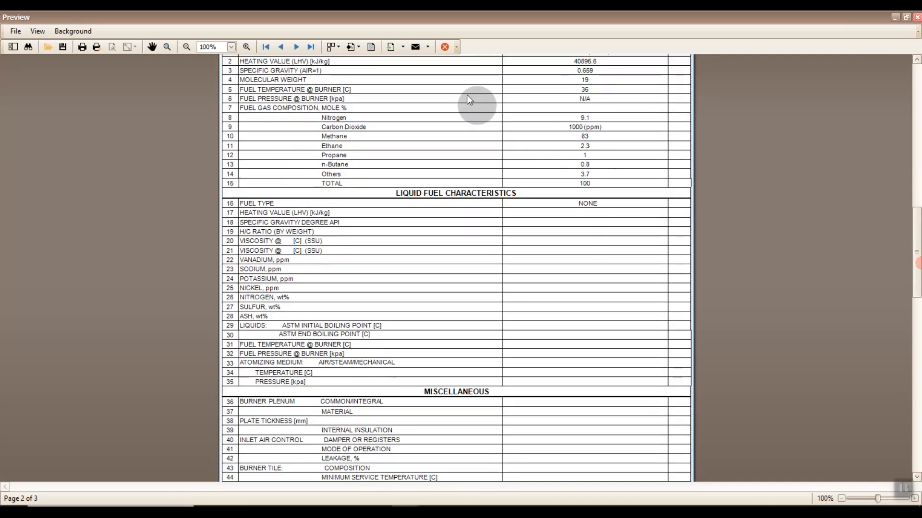
pyautogui.click(444, 46)
# Take a model snapshot named Snapshot #0, then open the Dr. Heater analyzer with the live 3D schematic collapsed.
pyautogui.click(194, 144)
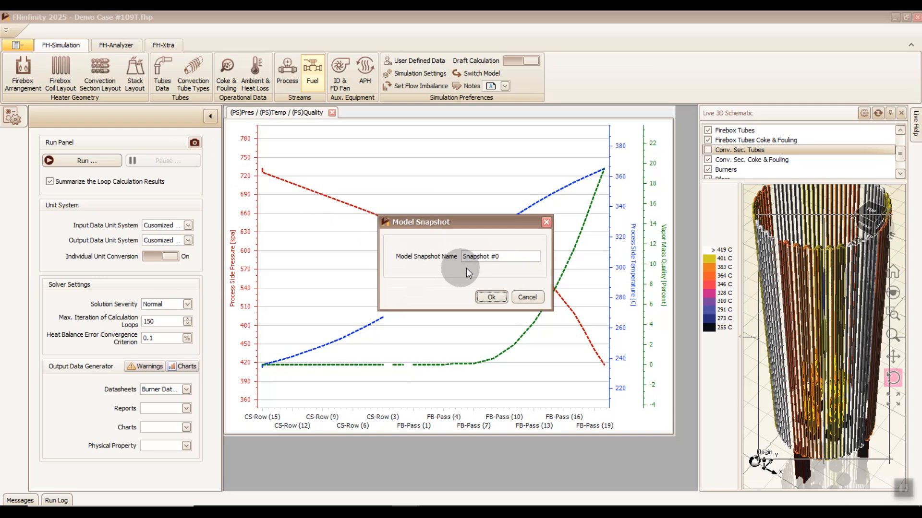
pyautogui.click(492, 297)
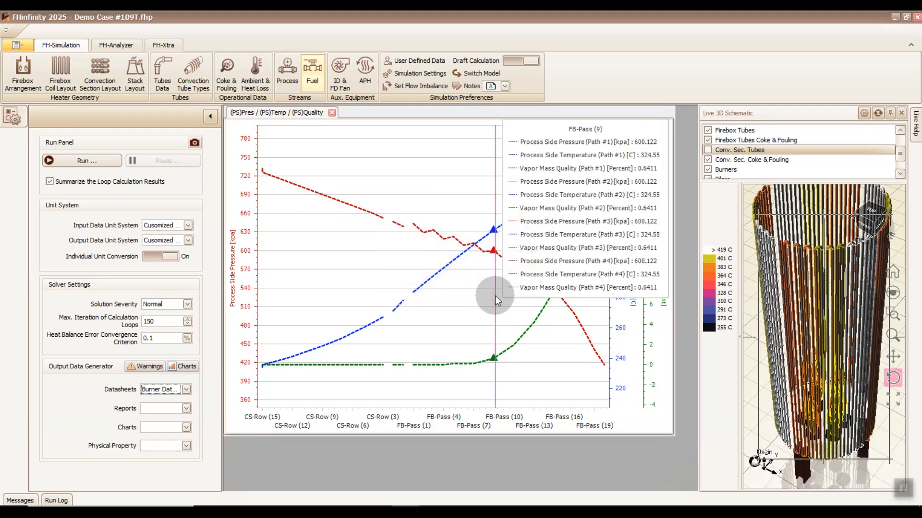
pyautogui.click(129, 48)
pyautogui.click(186, 83)
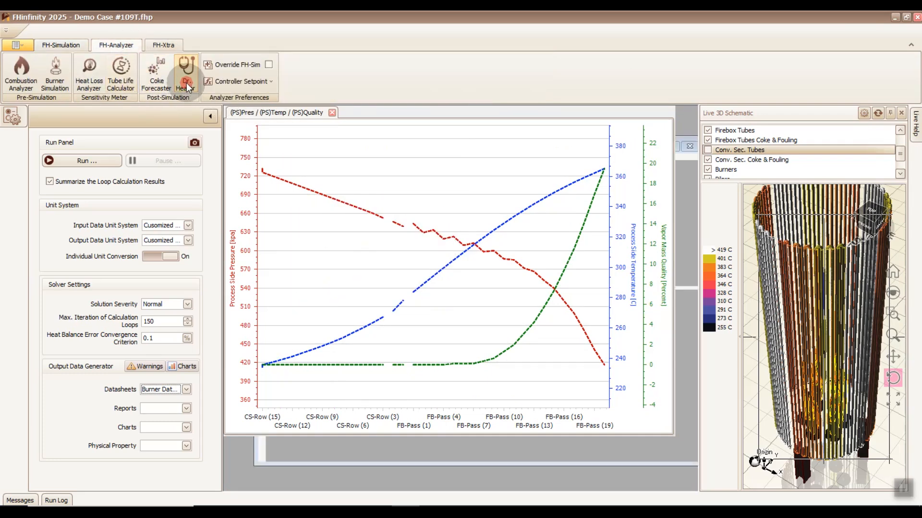
pyautogui.click(889, 117)
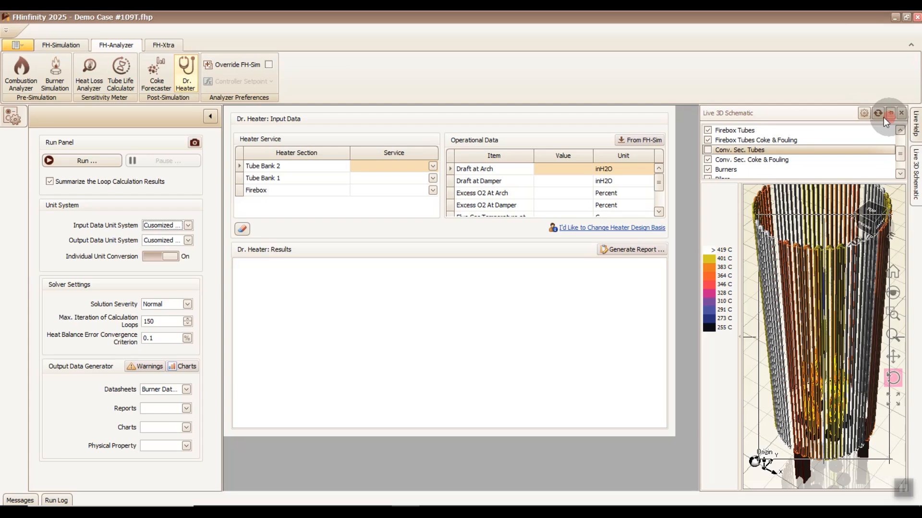
# Load Dr. Heater's operational data from FH-Sim and assign the Atmospheric Unit Preheater service to Tube Bank 2, Tube Bank 1 and the Firebox.
pyautogui.click(630, 140)
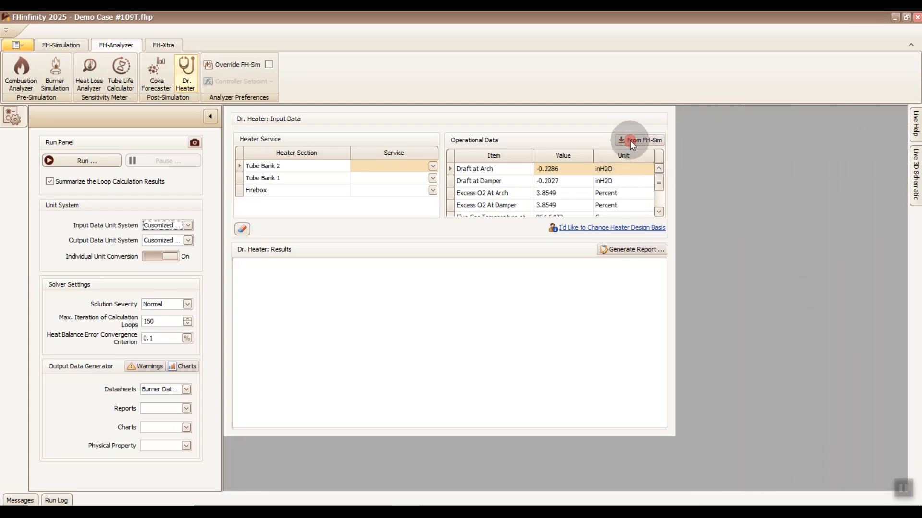
pyautogui.click(432, 166)
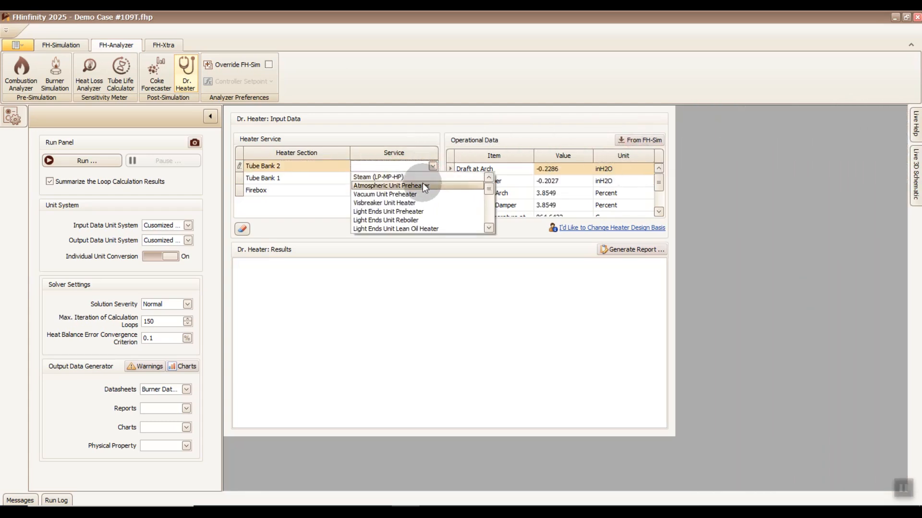
pyautogui.click(423, 184)
pyautogui.click(425, 179)
pyautogui.click(416, 199)
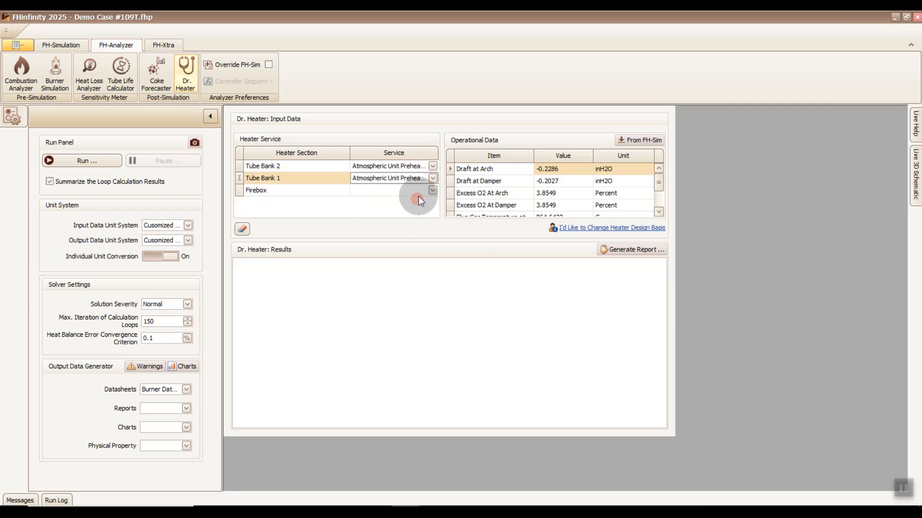
pyautogui.click(419, 193)
pyautogui.click(419, 192)
pyautogui.click(411, 209)
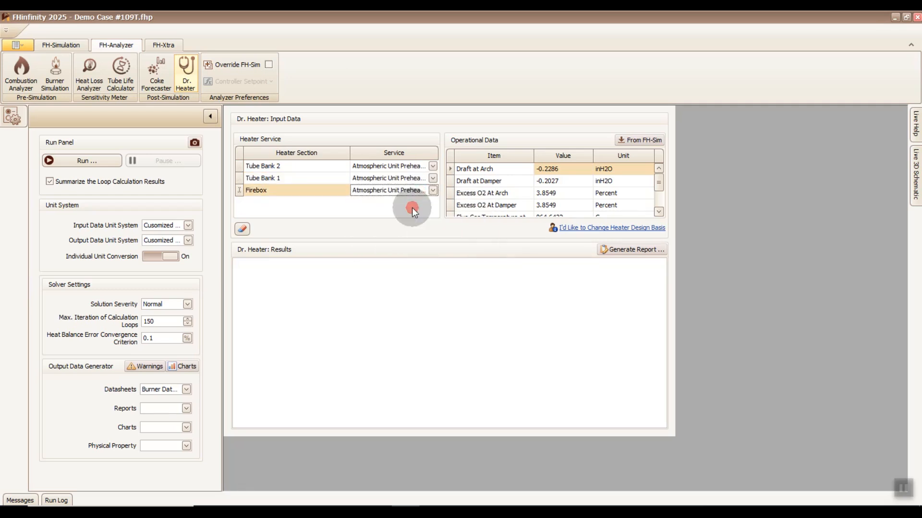
# Run the Dr. Heater analysis and examine its findings on burner sizing and tube flow regime.
pyautogui.click(101, 161)
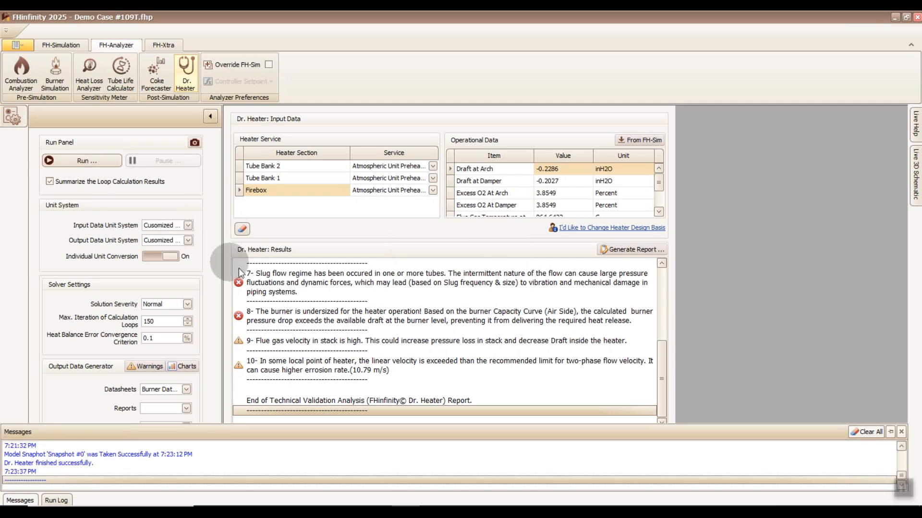
pyautogui.click(310, 316)
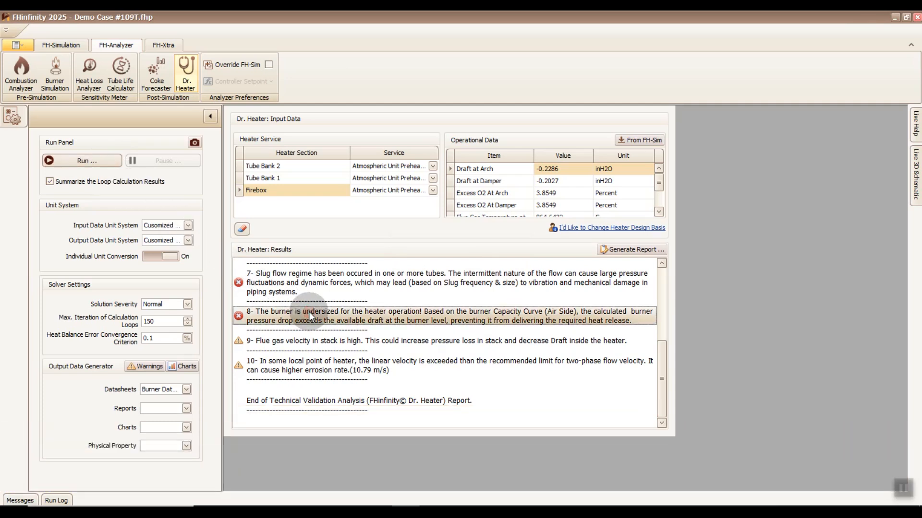
pyautogui.click(315, 284)
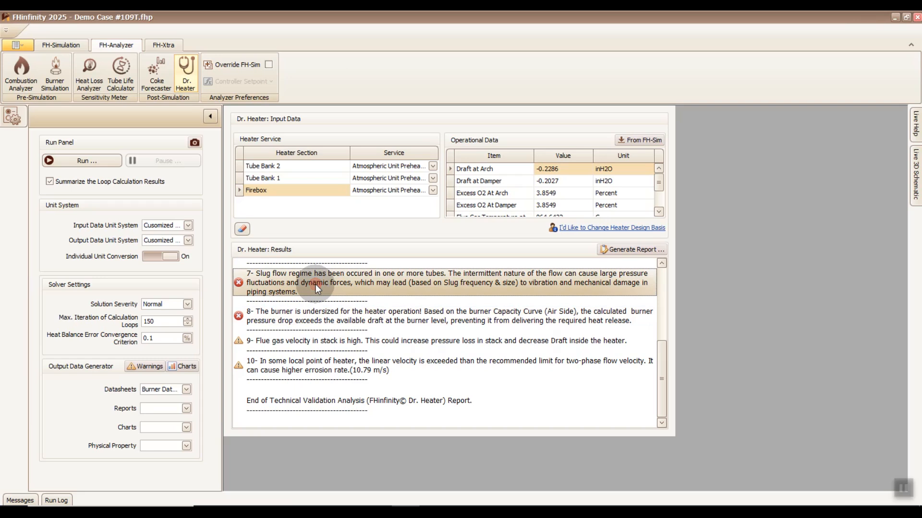
# Generate the Process Side Flow Regime chart and inspect the regimes along the heater passes.
pyautogui.click(186, 427)
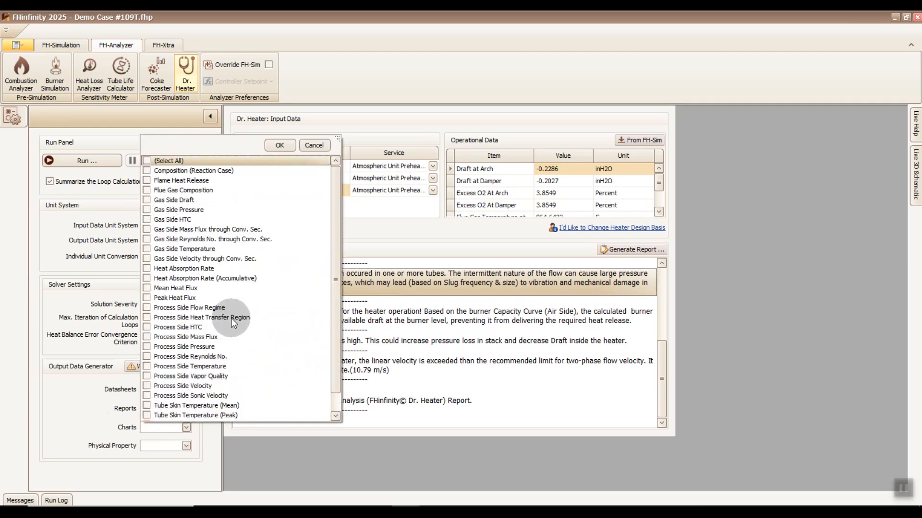
pyautogui.click(206, 319)
pyautogui.click(283, 150)
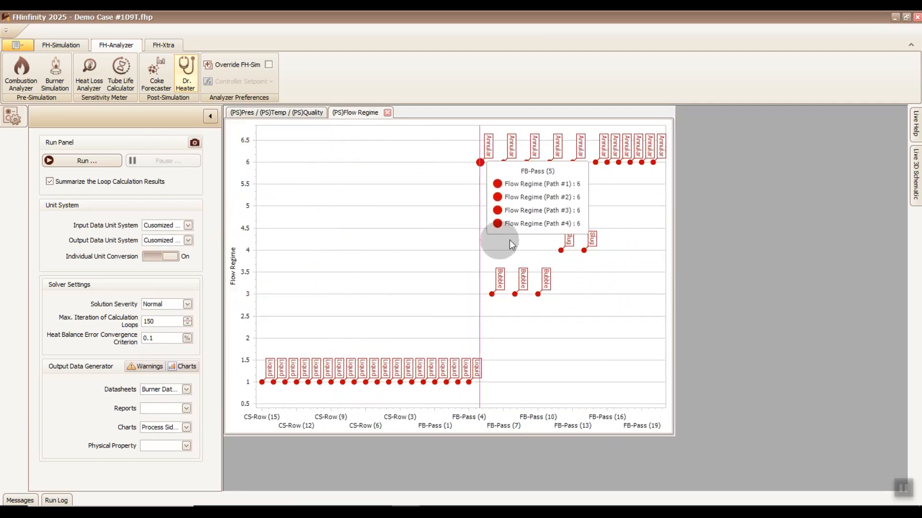
# Generate the Process Side Velocity chart in place of the flow regime selection.
pyautogui.click(186, 426)
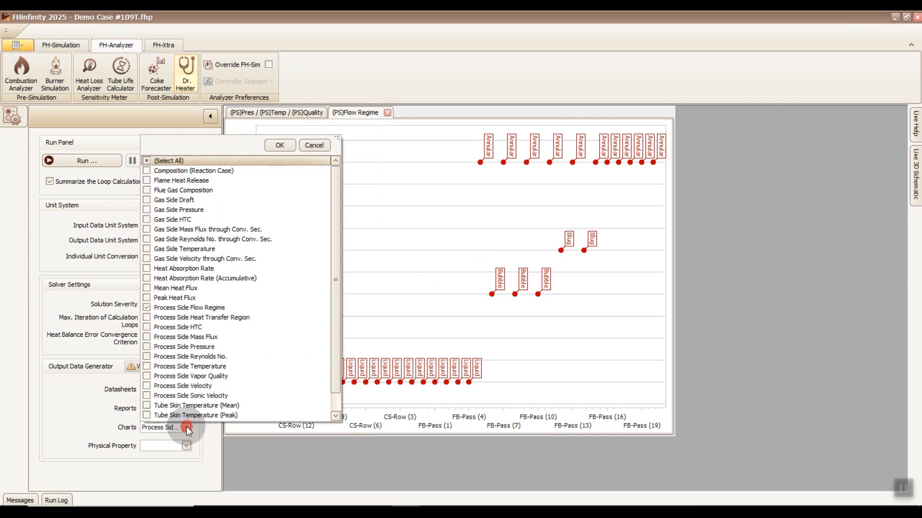
pyautogui.click(185, 385)
pyautogui.click(285, 148)
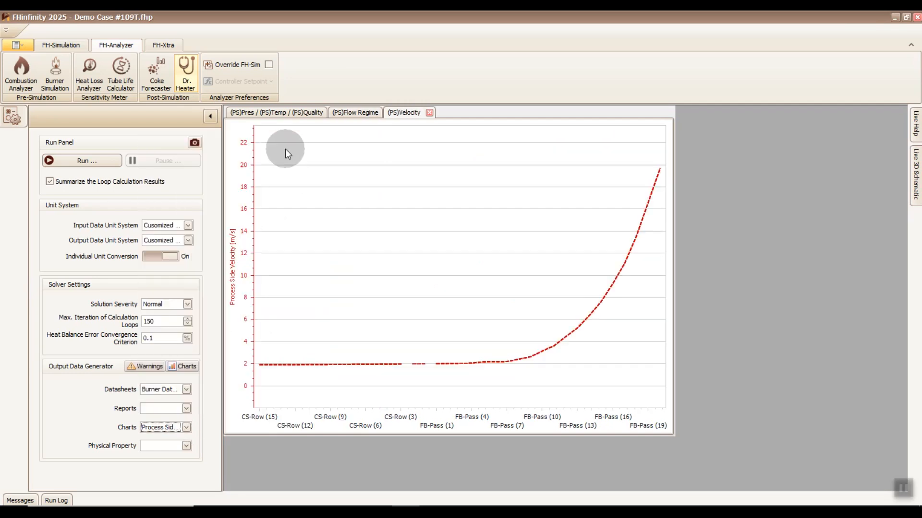
# Generate a combined chart of Peak Heat Flux and Tube Skin Temperature (Mean) in place of the velocity selection.
pyautogui.click(172, 429)
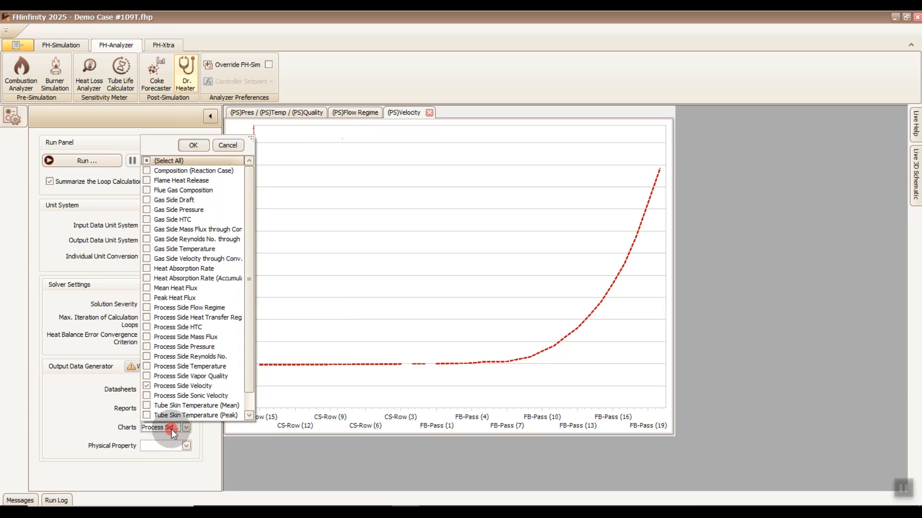
pyautogui.click(176, 405)
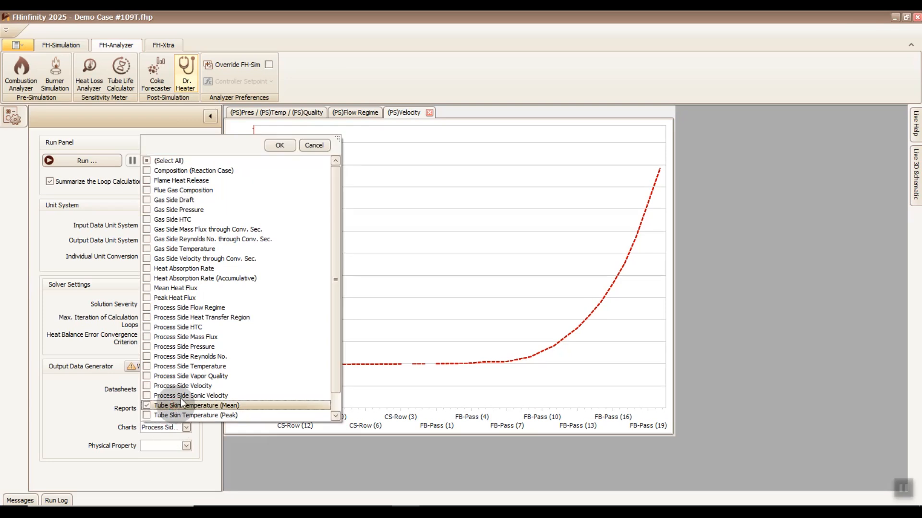
pyautogui.click(192, 297)
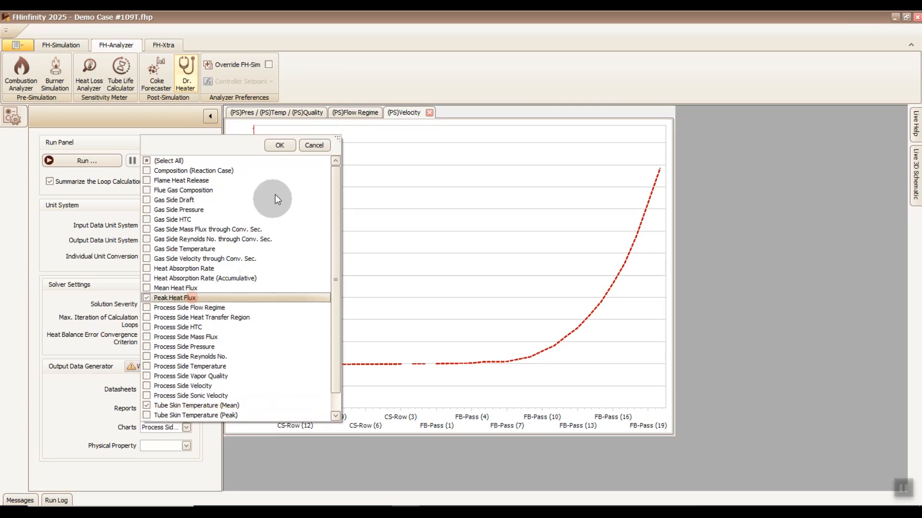
pyautogui.click(285, 148)
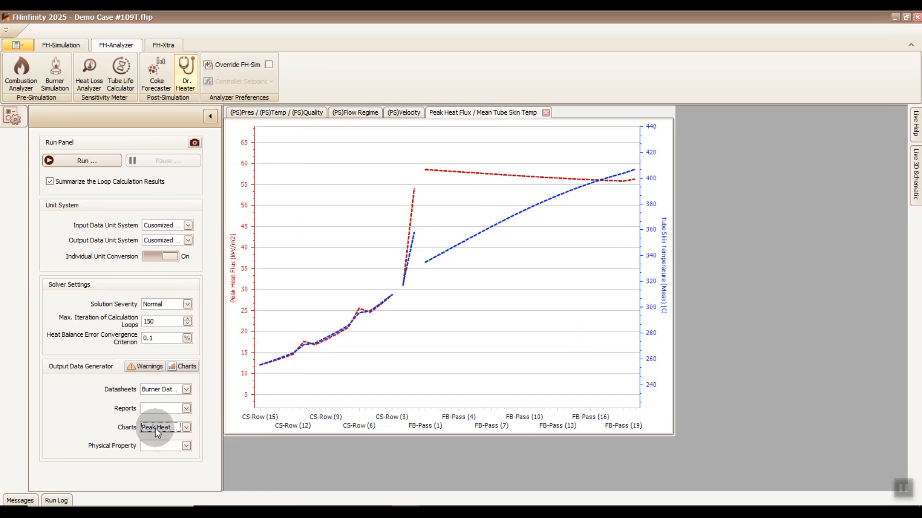
# Generate the Process Side Hydraulic report, review its hydraulic details through the last page and close the preview.
pyautogui.click(161, 411)
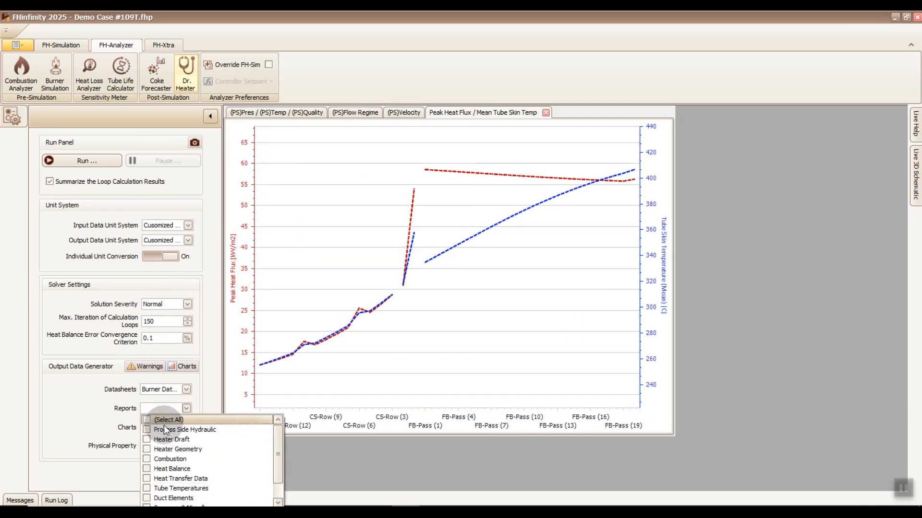
pyautogui.click(164, 426)
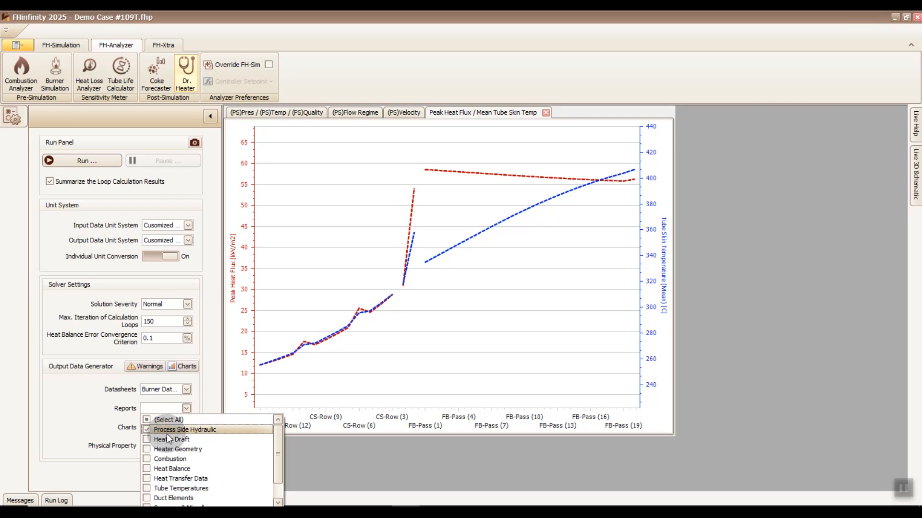
pyautogui.click(100, 426)
pyautogui.click(152, 408)
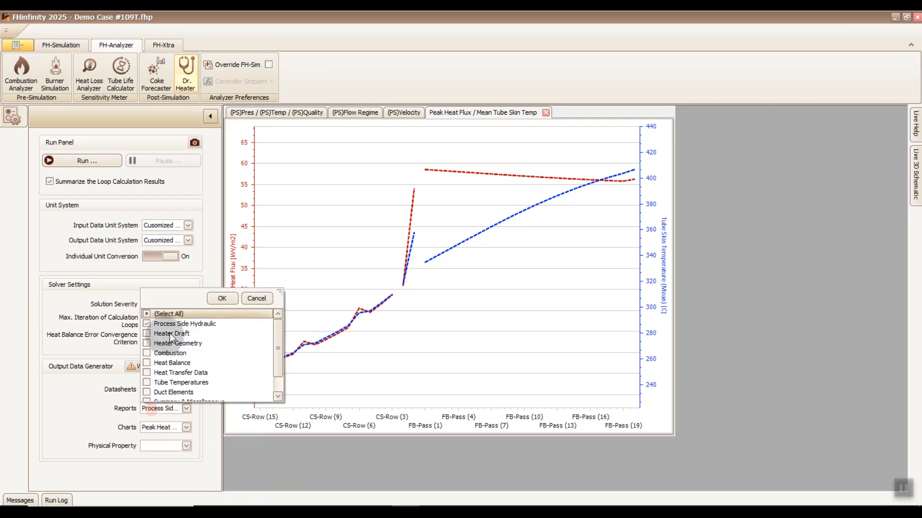
pyautogui.click(213, 299)
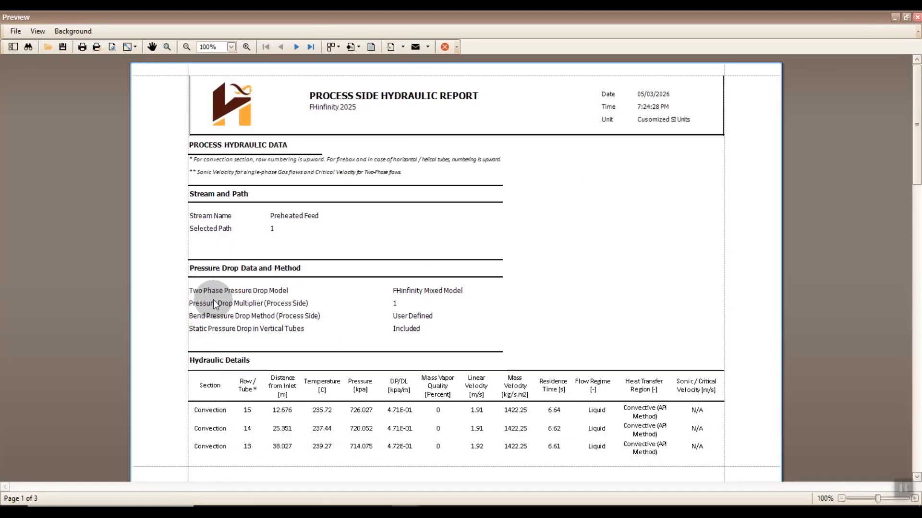
pyautogui.scroll(-5, 214, 303)
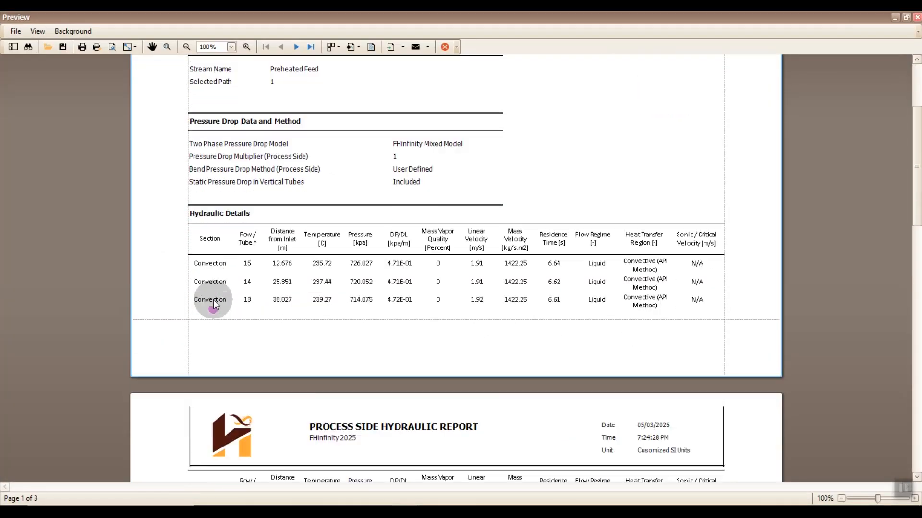
pyautogui.scroll(-6, 213, 299)
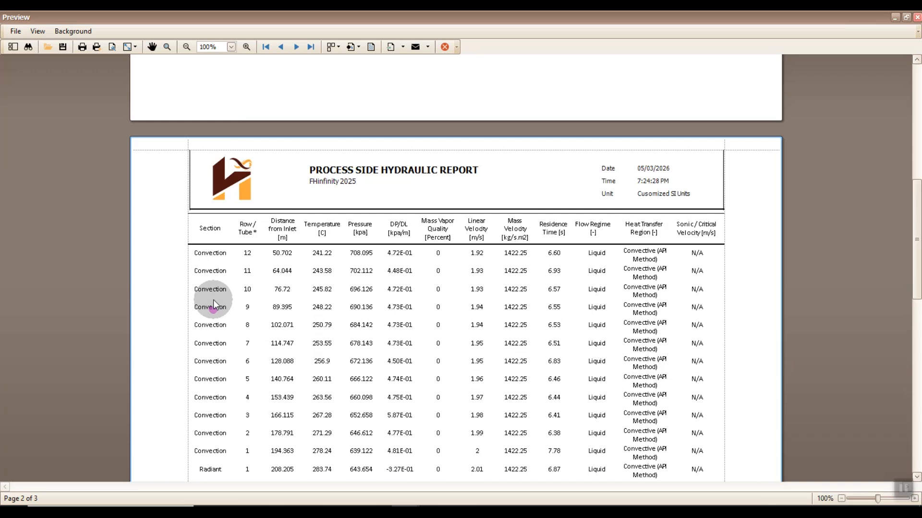
pyautogui.scroll(-12, 213, 299)
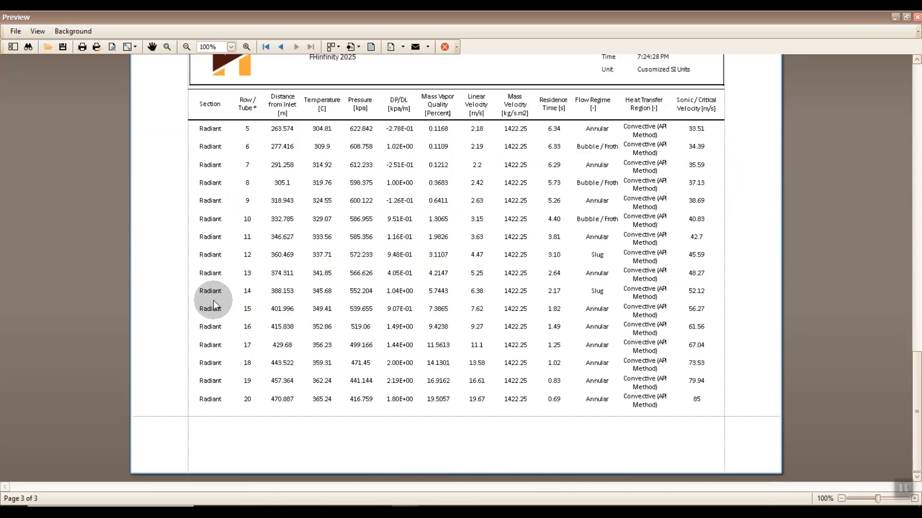
pyautogui.click(442, 51)
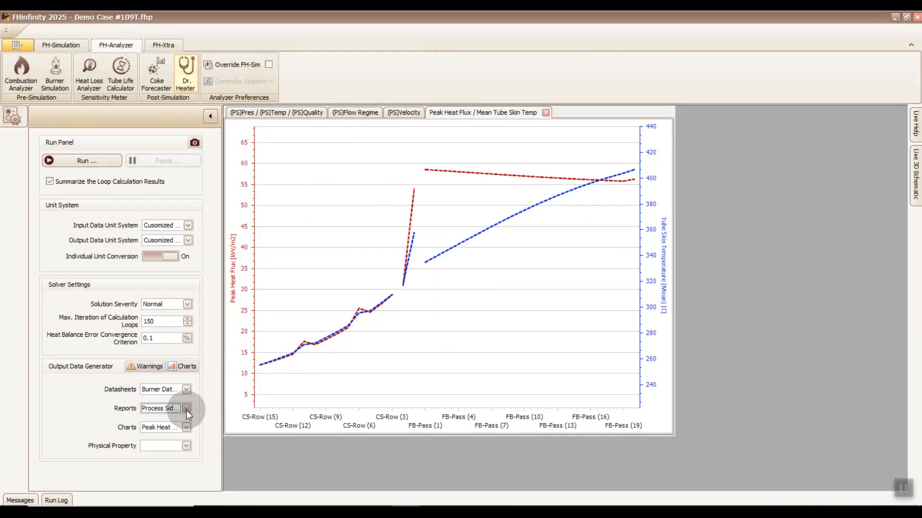
# Generate the Heater Draft report instead of the hydraulic one, review its draft and flue gas pressure drop tables, and close the preview.
pyautogui.click(186, 408)
pyautogui.click(166, 325)
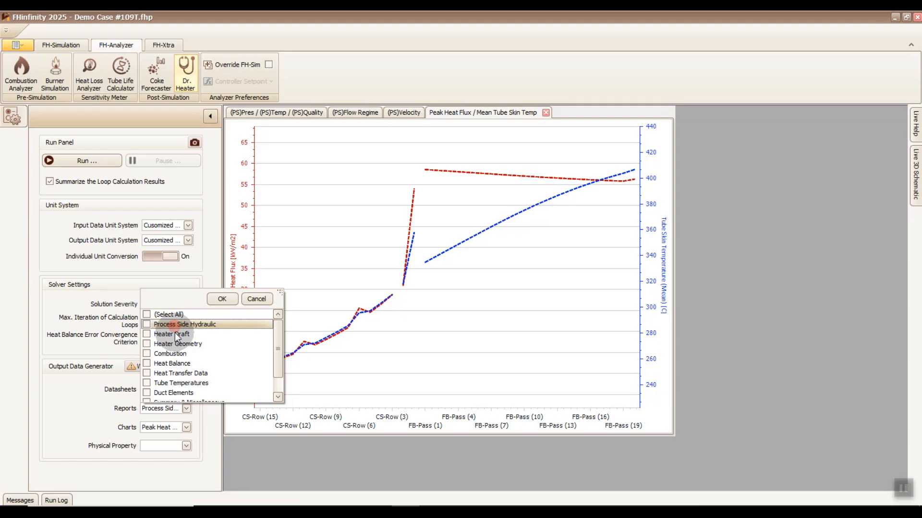
pyautogui.click(176, 336)
pyautogui.click(221, 299)
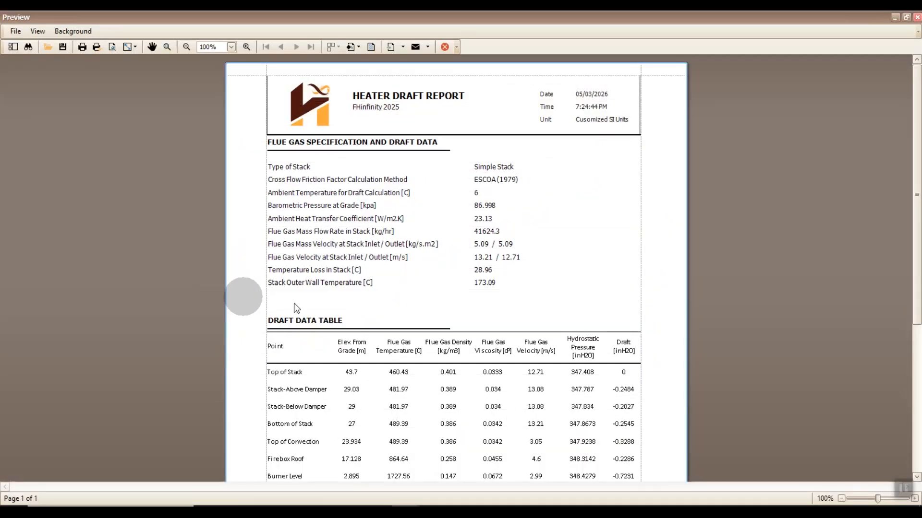
pyautogui.moveTo(916, 158); pyautogui.dragTo(917, 235)
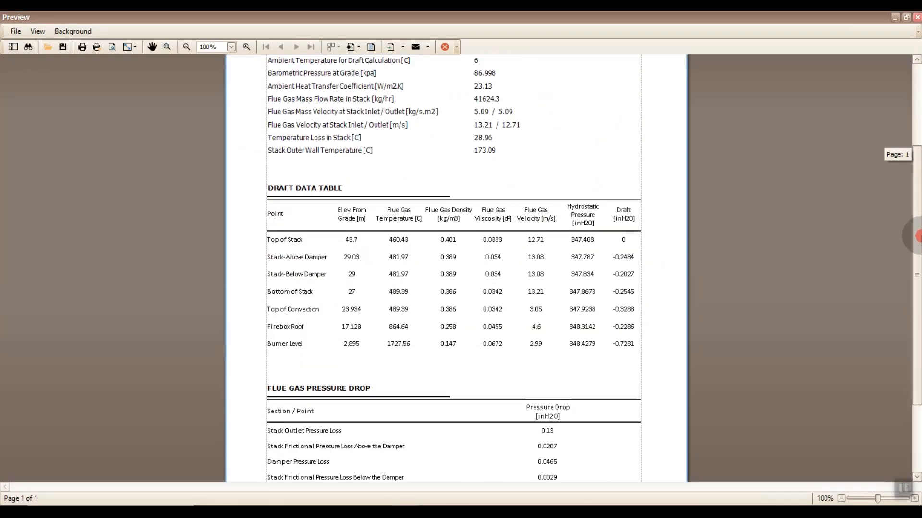
pyautogui.scroll(-3, 658, 284)
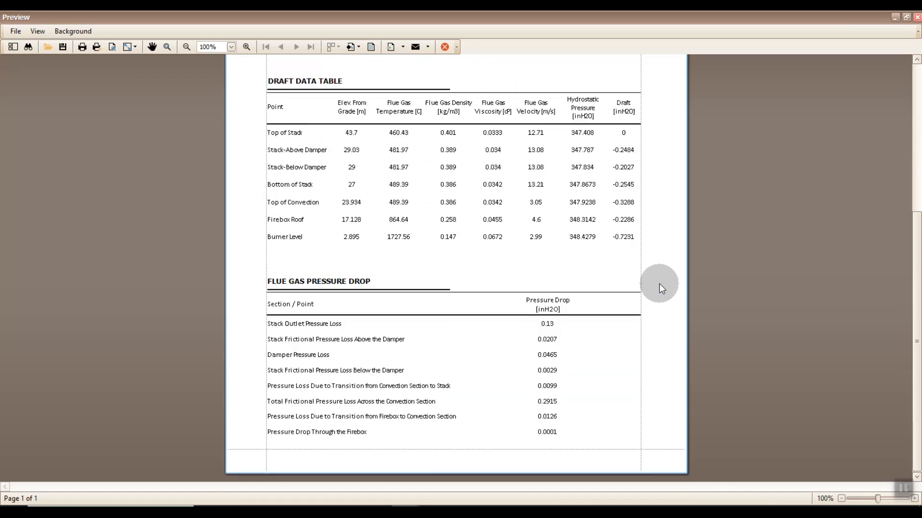
pyautogui.click(444, 47)
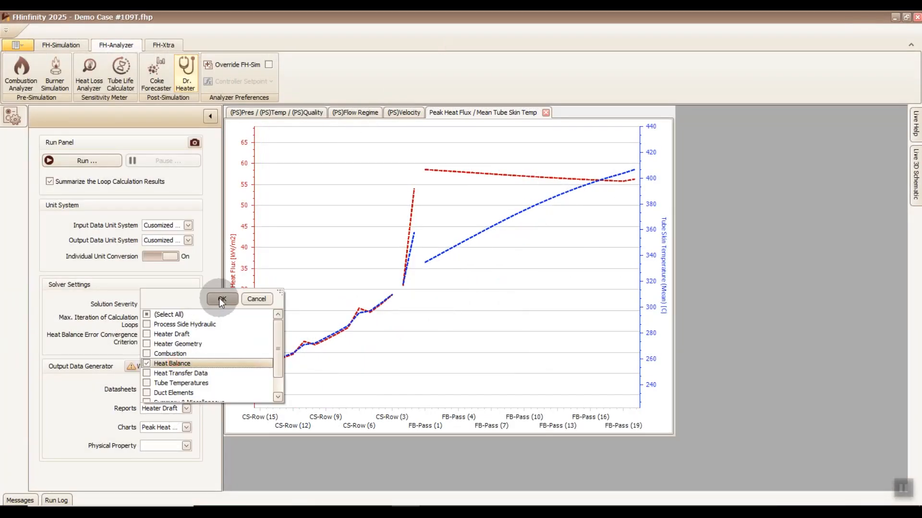
# Generate the Heat Balance report and export it with default PDF options as FHinfinity_HeatBalanceReport.pdf, opening the exported file.
pyautogui.click(220, 299)
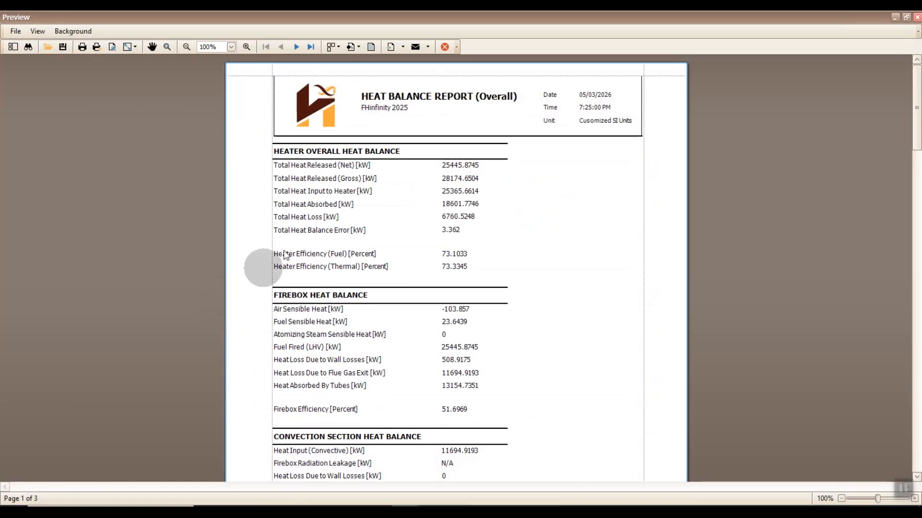
pyautogui.click(391, 47)
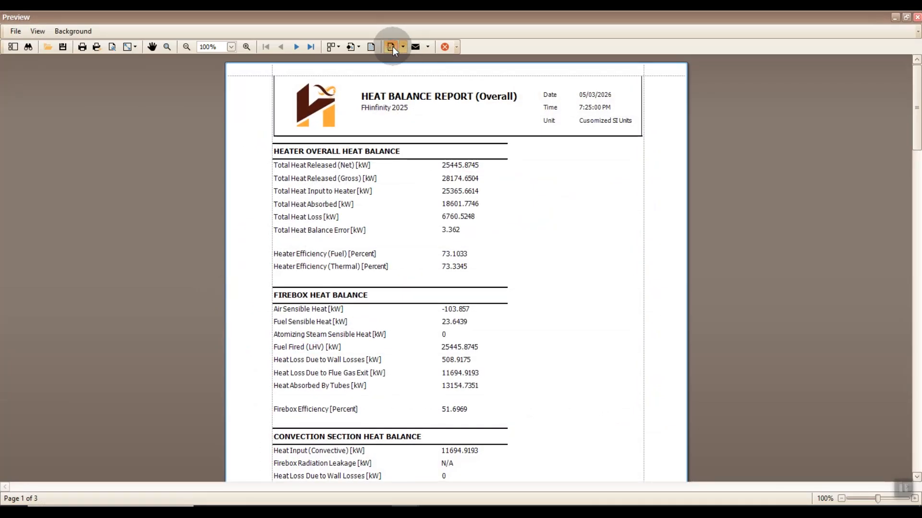
pyautogui.click(473, 373)
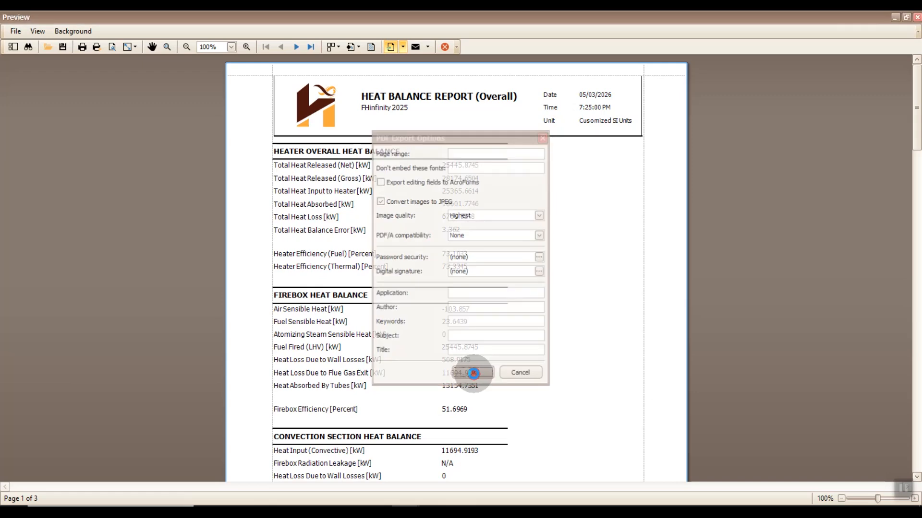
pyautogui.click(372, 370)
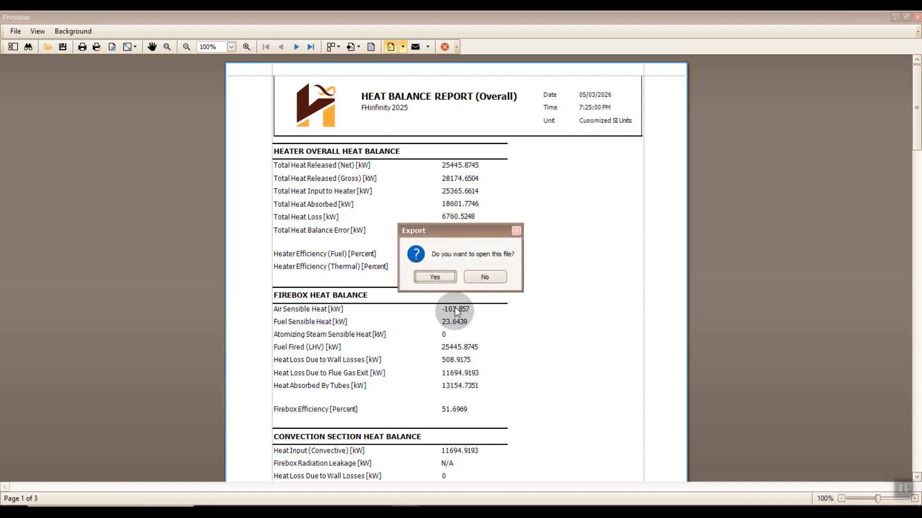
pyautogui.click(447, 278)
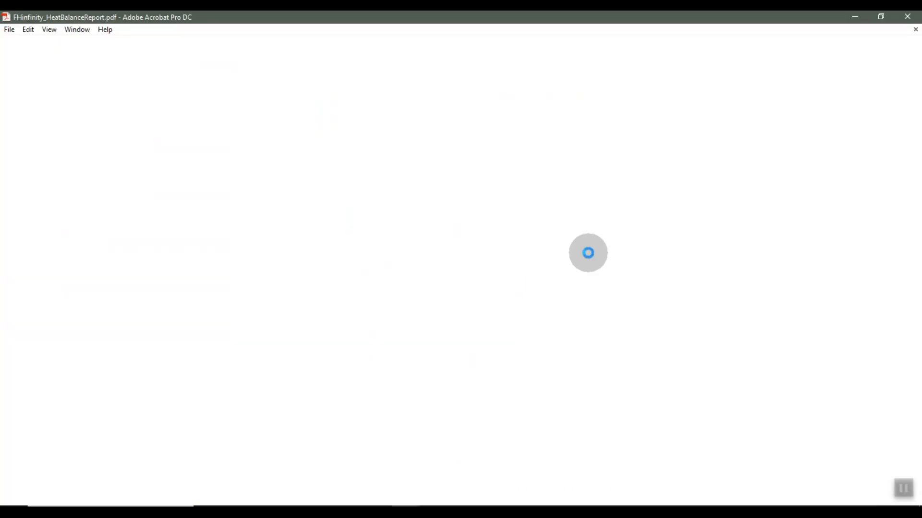
# Look through the exported heat balance PDF in Adobe Acrobat, then close it and the report preview.
pyautogui.moveTo(779, 131); pyautogui.dragTo(778, 289)
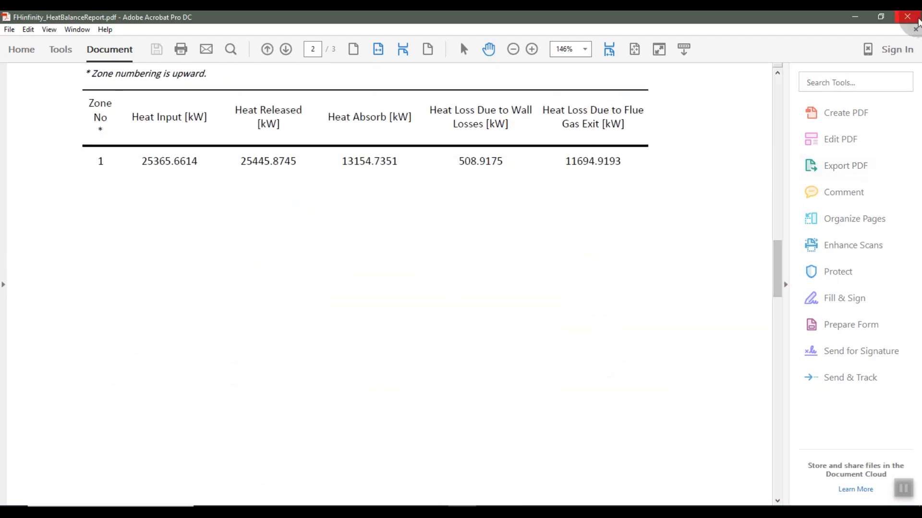
pyautogui.click(907, 16)
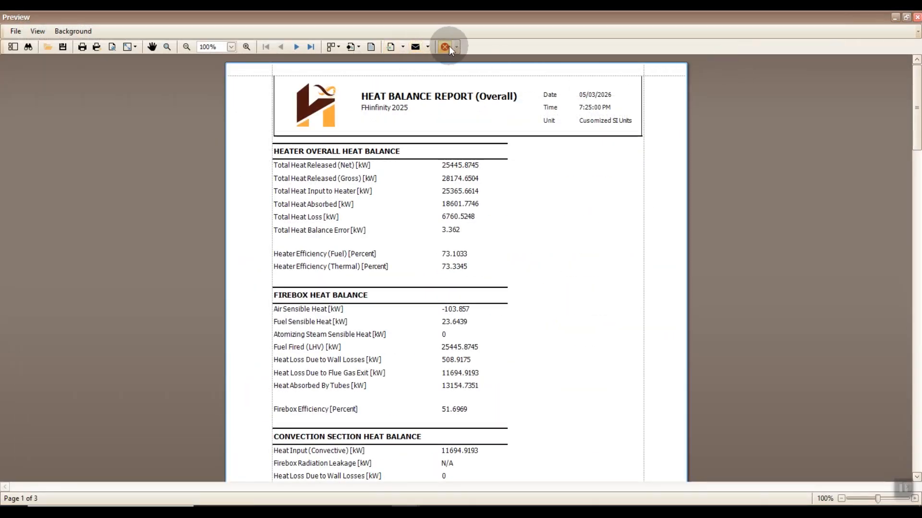
pyautogui.click(449, 46)
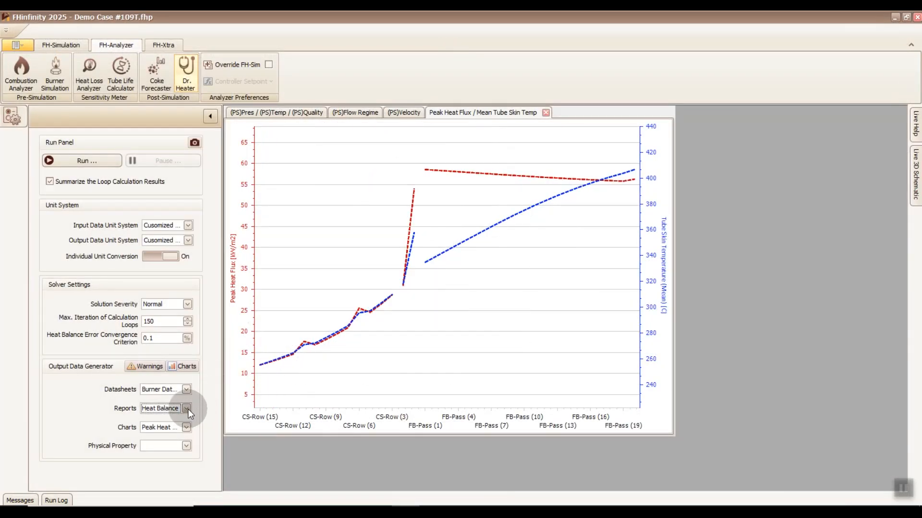
# Look through the remaining report types and clear the Heat Balance selection.
pyautogui.click(187, 409)
pyautogui.scroll(-1, 191, 382)
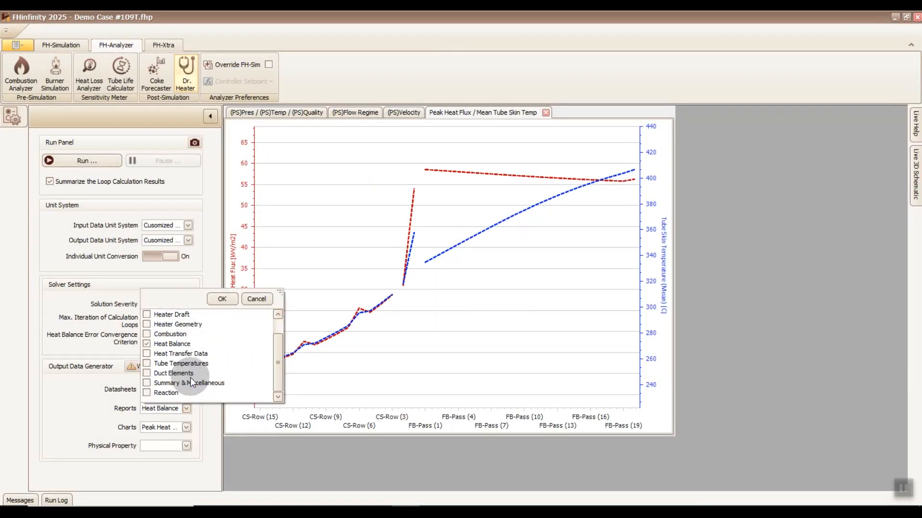
pyautogui.click(177, 345)
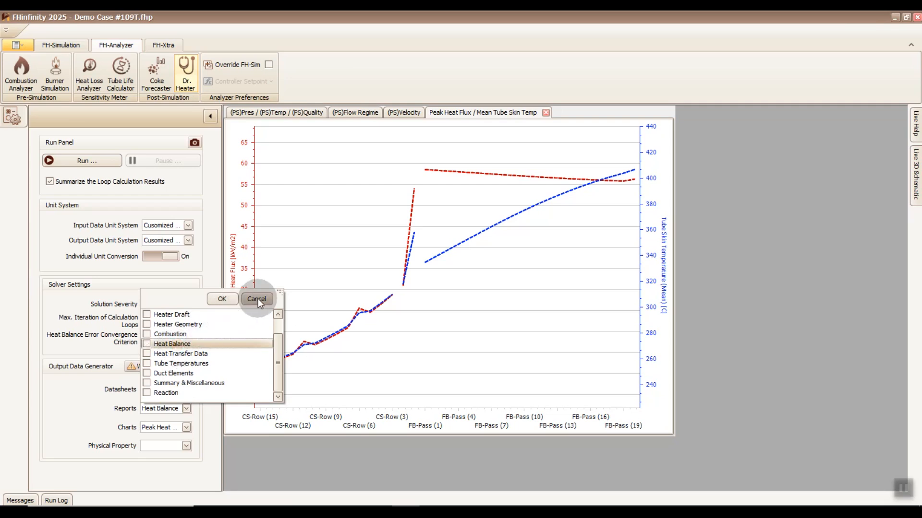